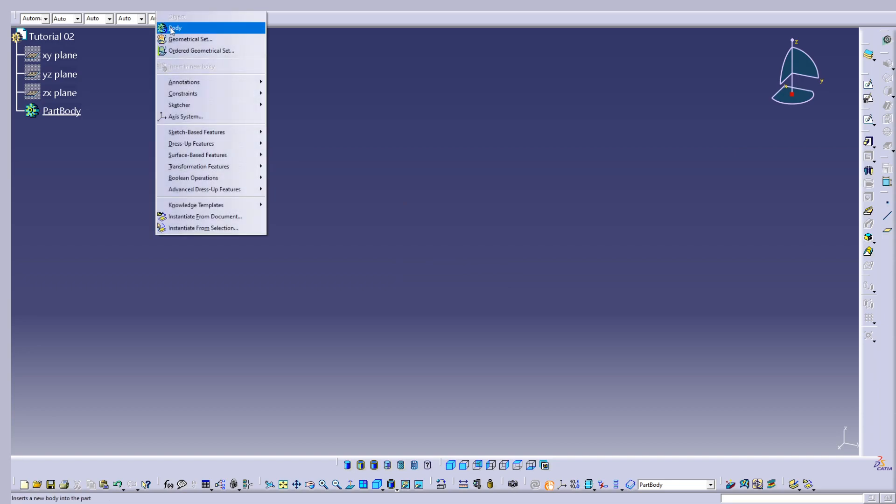
Insert a new body into the part and rename it Tutorial 02.
right_click(64, 136)
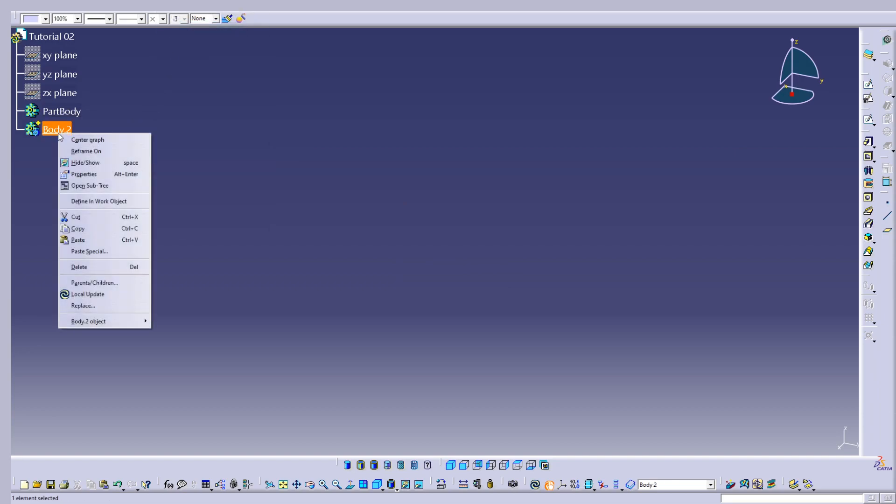
left_click(90, 174)
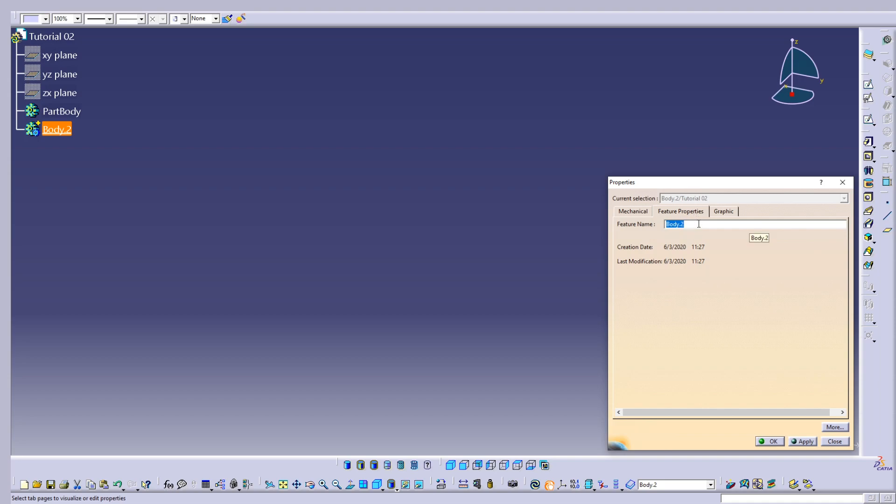
type("Tutorial 02")
key("Return")
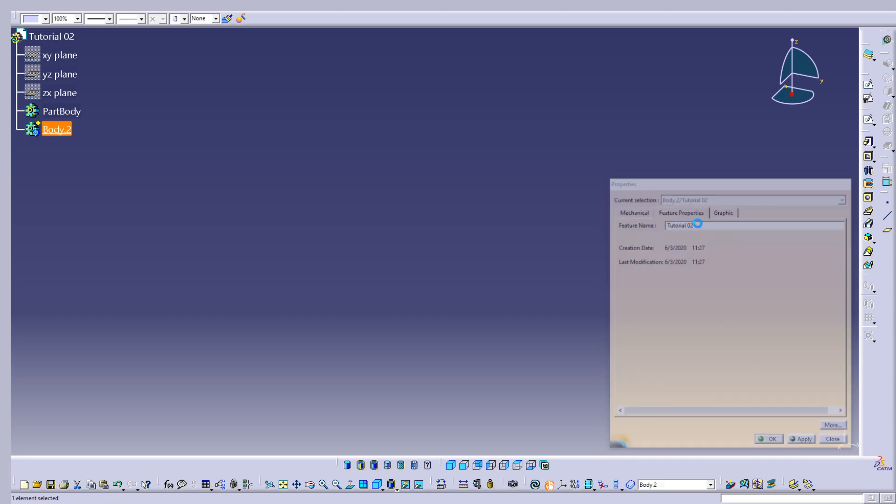
left_click(213, 134)
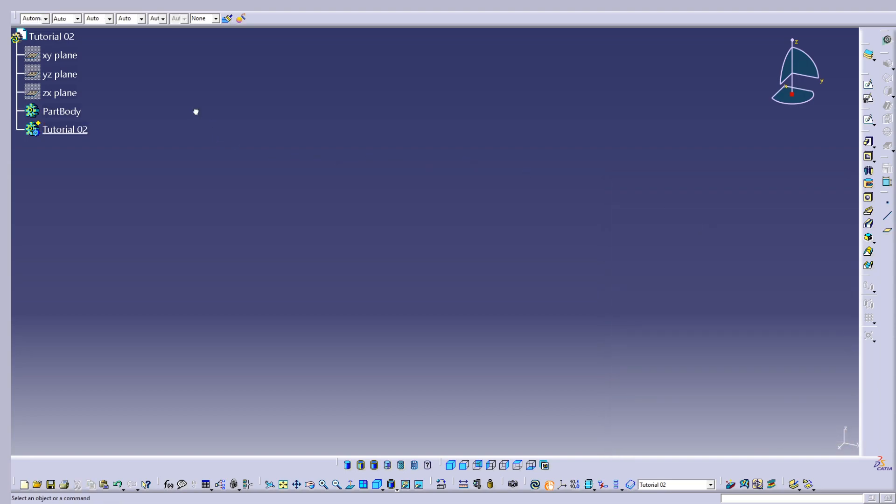
Insert another body into the part and define it as the in-work object.
left_click(170, 10)
left_click(169, 26)
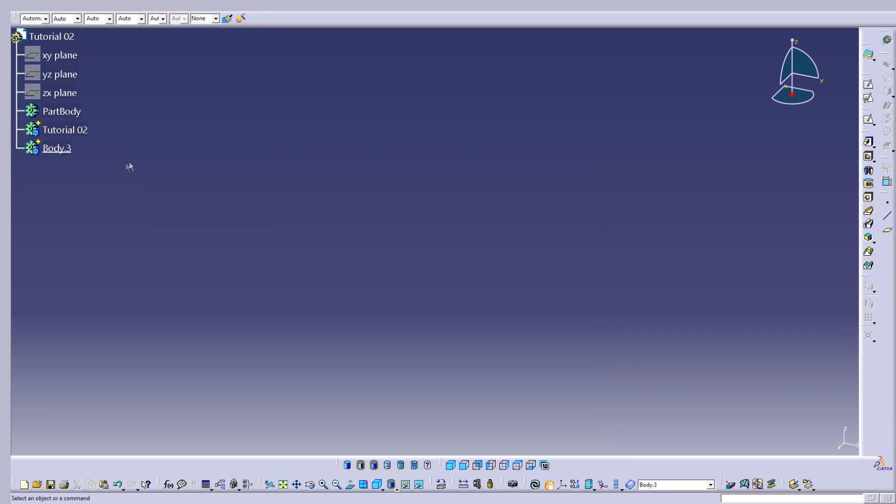
right_click(57, 148)
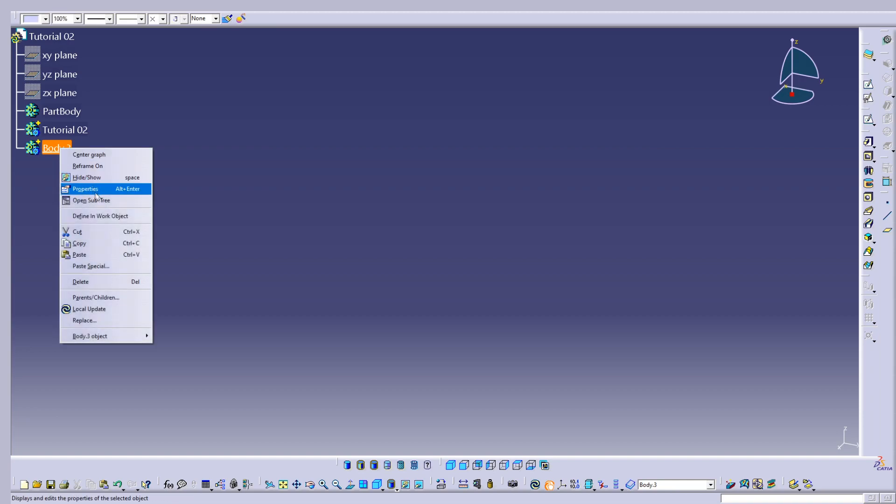
left_click(107, 218)
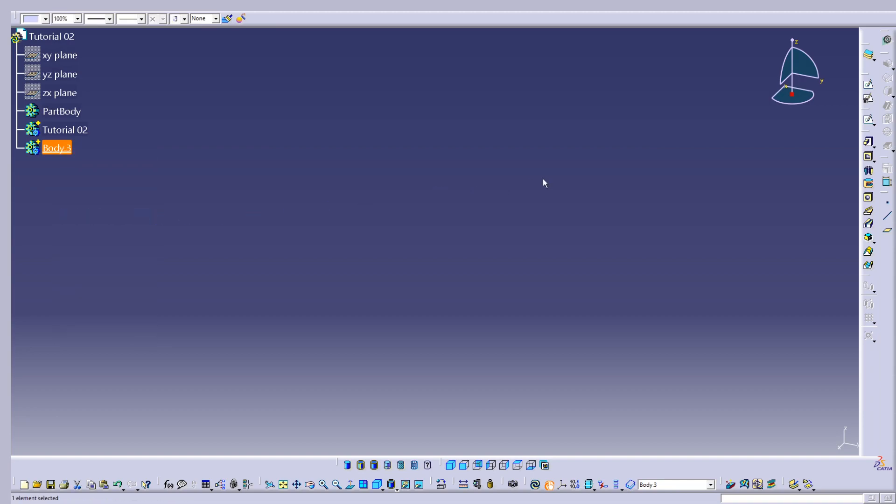
Start a sketch on the xy plane and draw a circle about 105 mm in diameter centred on the origin.
left_click(869, 85)
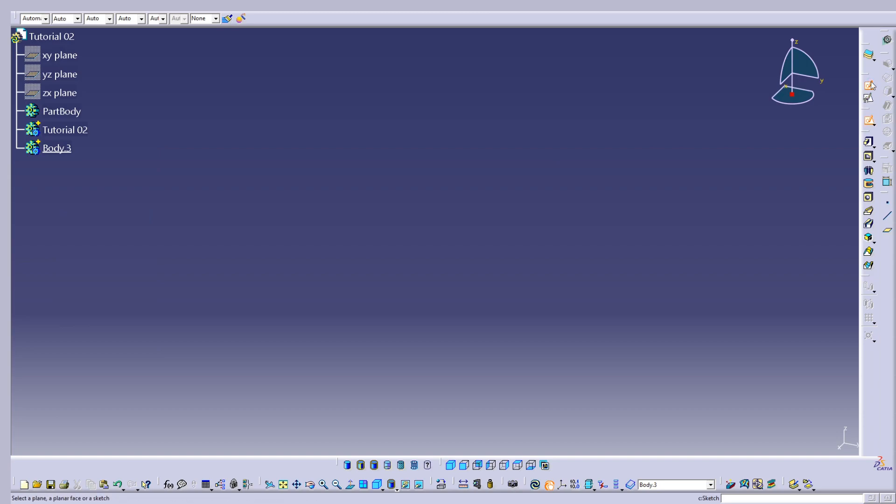
left_click(72, 59)
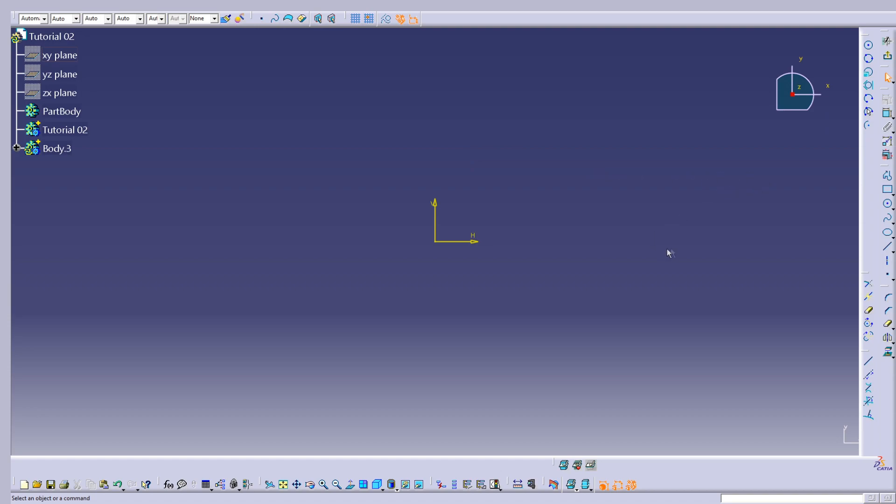
left_click(888, 204)
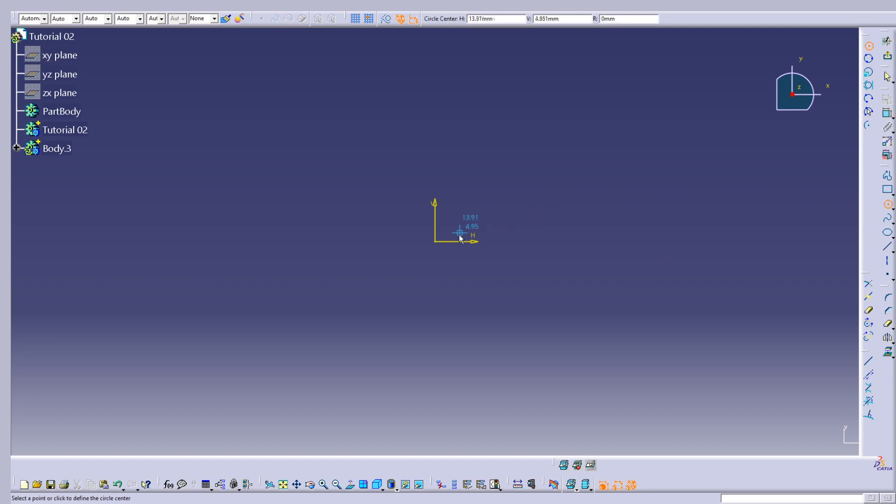
left_click(435, 241)
left_click(524, 274)
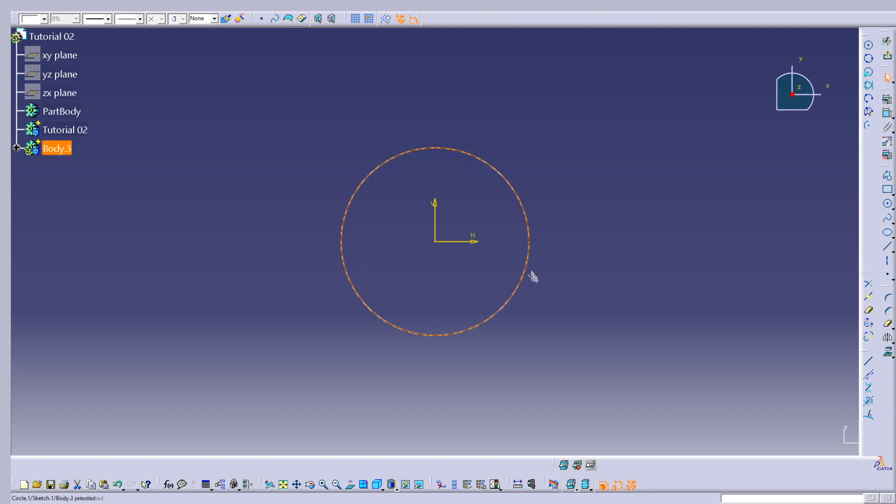
Dimension the origin-centred circle and set its diameter to 100 mm.
left_click(889, 118)
left_click(491, 166)
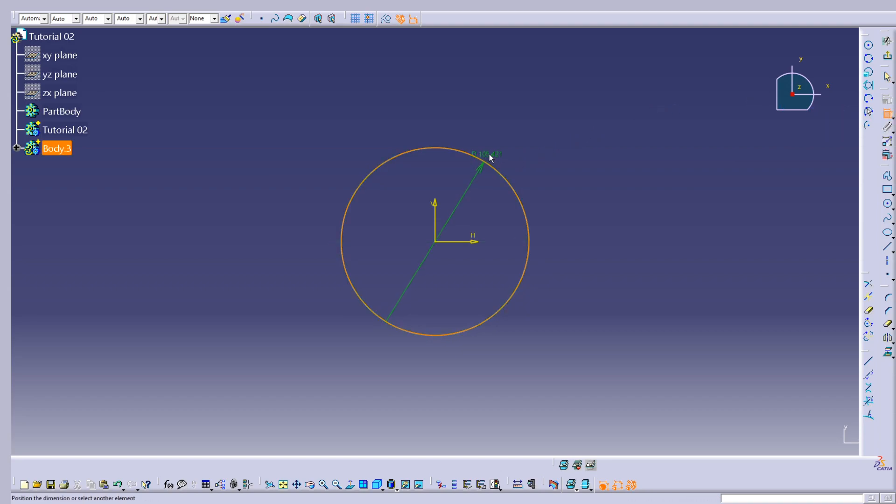
left_click(479, 193)
double_click(479, 193)
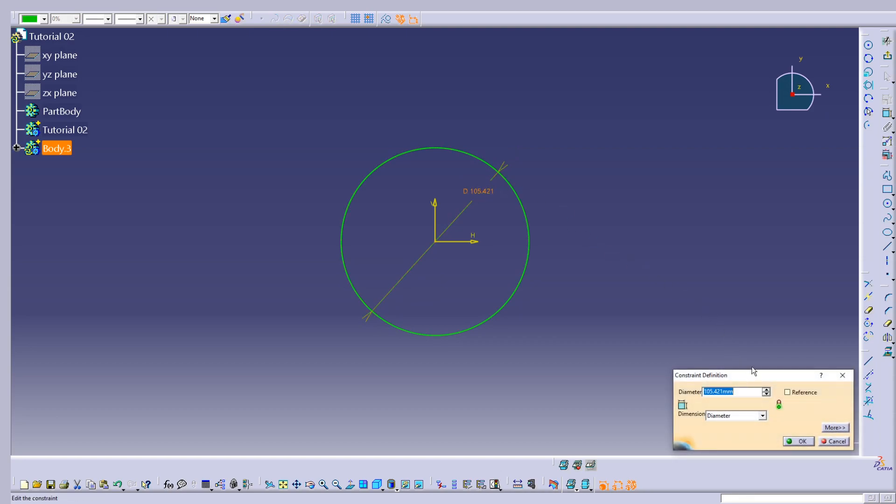
type("100")
key("Return")
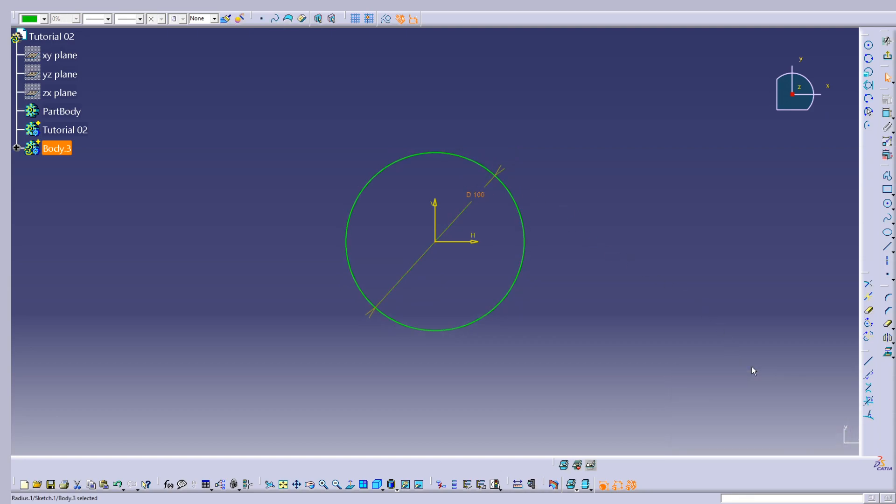
left_click(671, 244)
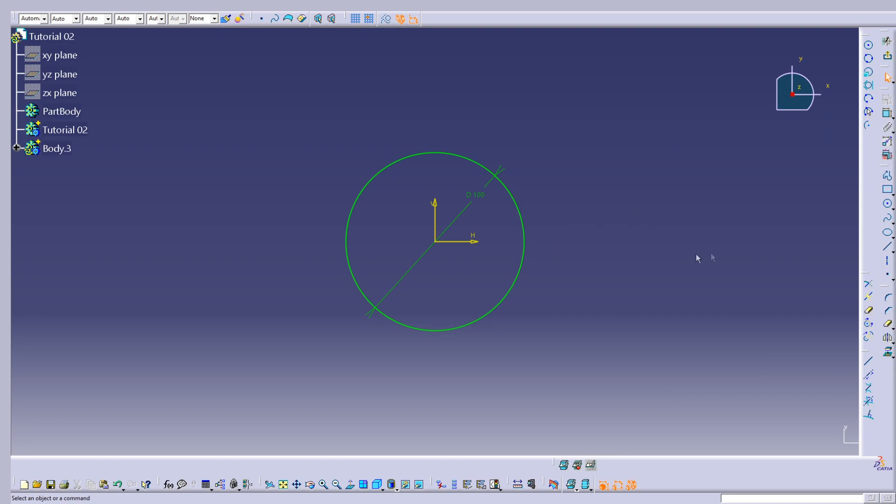
Draw a second circle about 36 mm in diameter, centred on the positive horizontal axis about 102 mm from the origin.
left_click(886, 204)
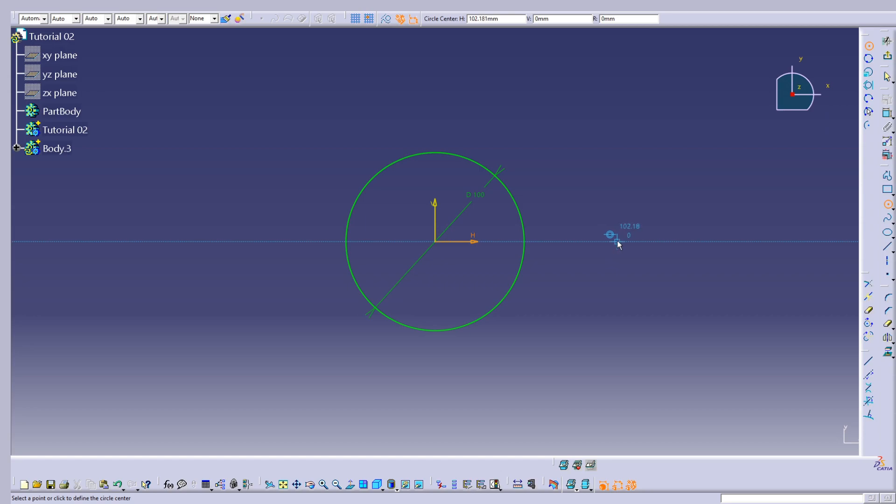
left_click(617, 240)
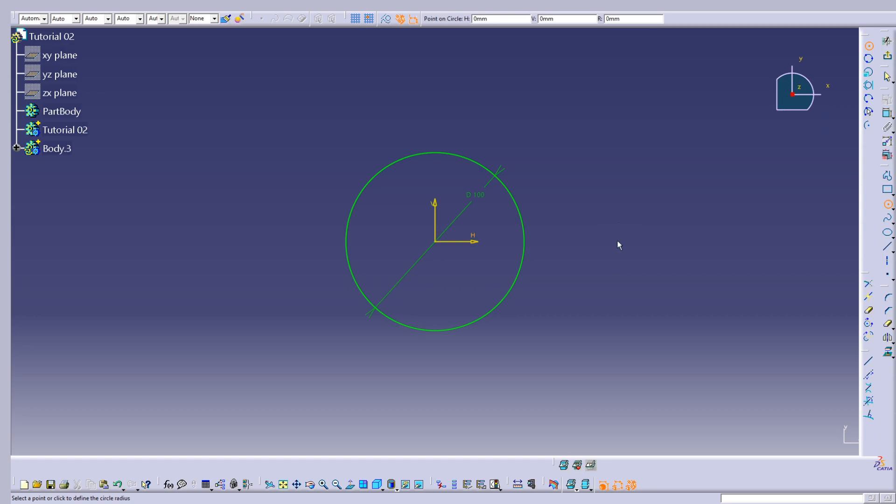
left_click(649, 258)
left_click(726, 228)
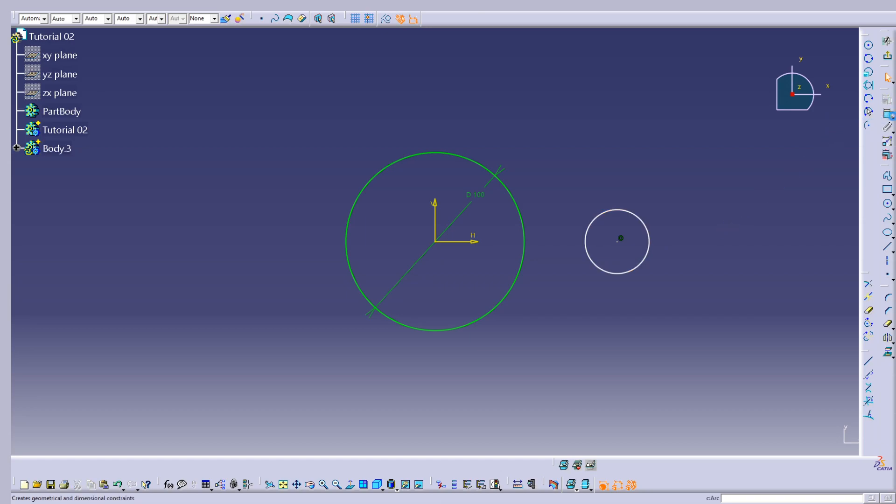
Dimension the smaller circle on the horizontal axis and set its diameter to 50 mm.
left_click(887, 114)
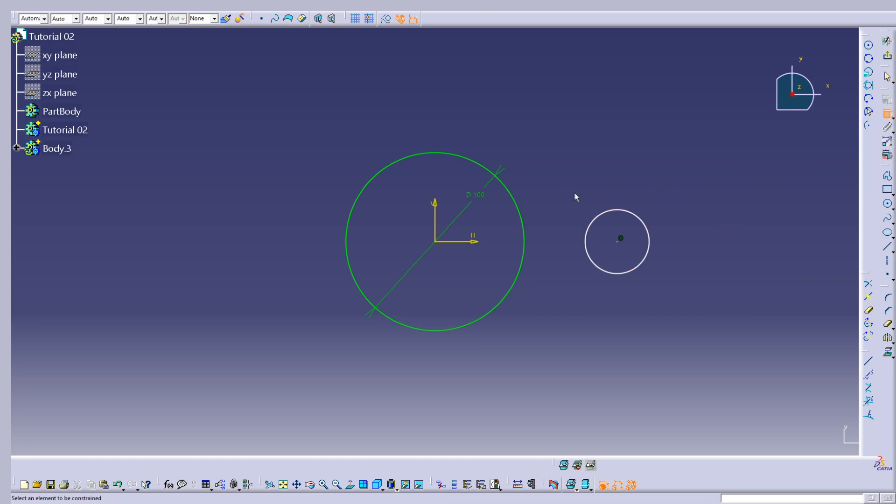
left_click(642, 221)
left_click(665, 199)
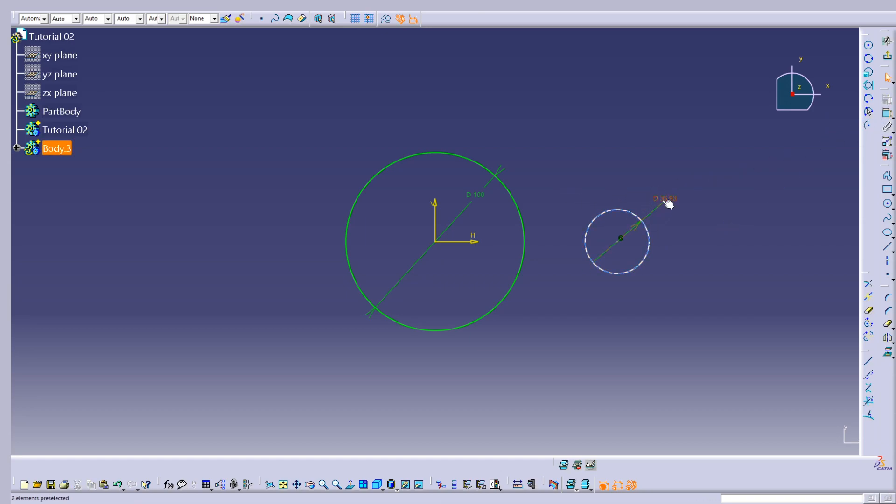
type("50")
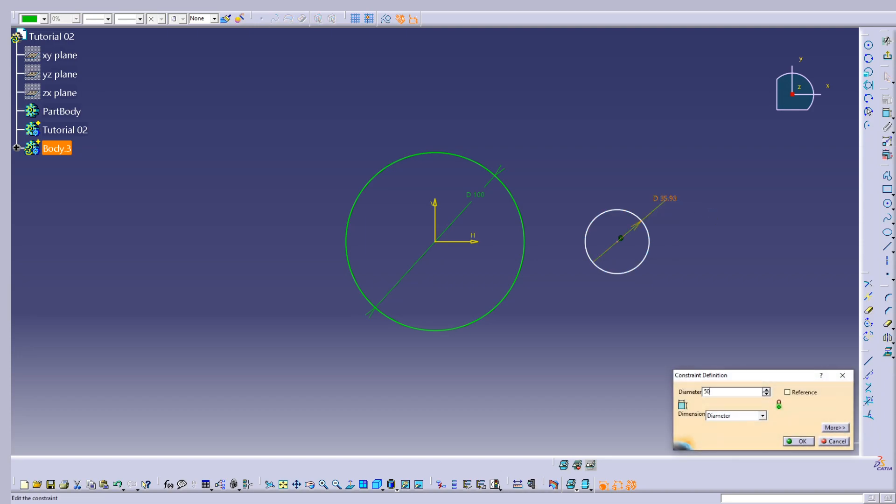
key("Return")
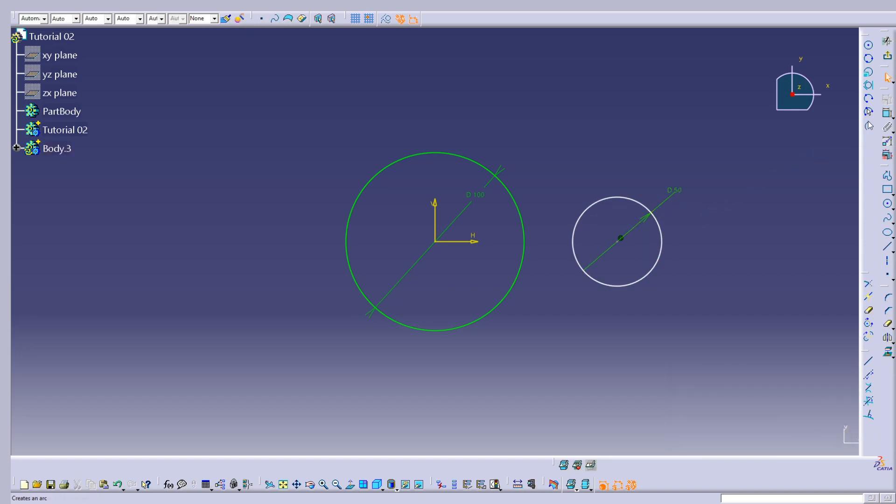
Dimension the distance from the vertical axis to the 50 mm circle's centre and set it to 115/2 mm.
left_click(887, 114)
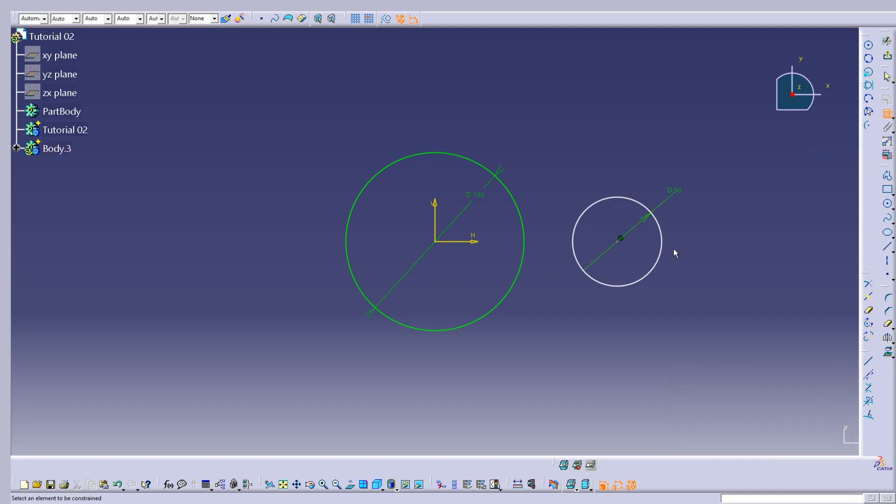
left_click(621, 240)
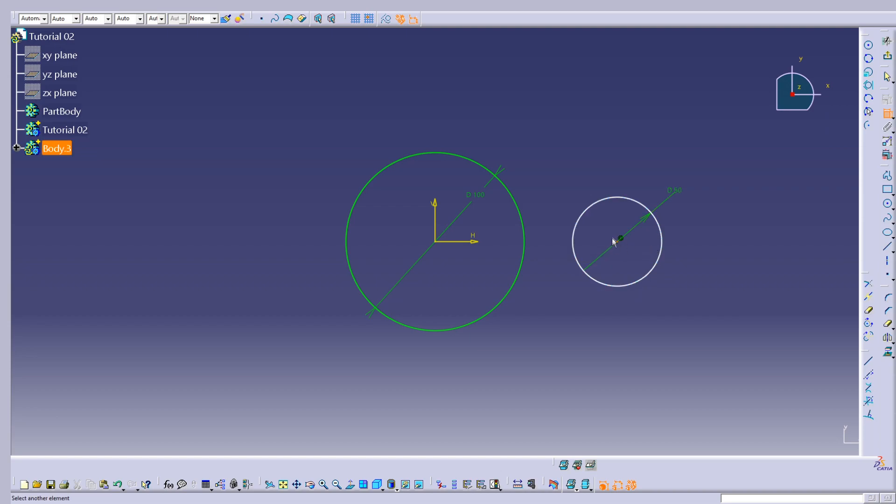
left_click(440, 217)
left_click(485, 401)
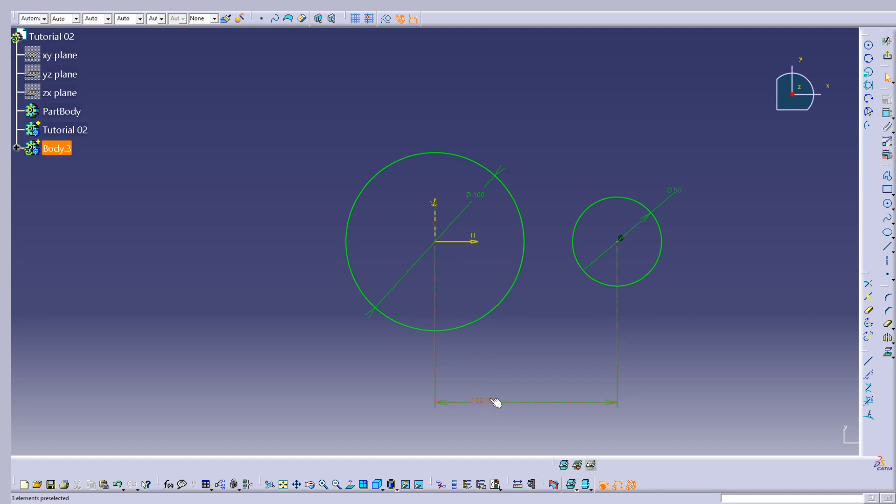
double_click(485, 401)
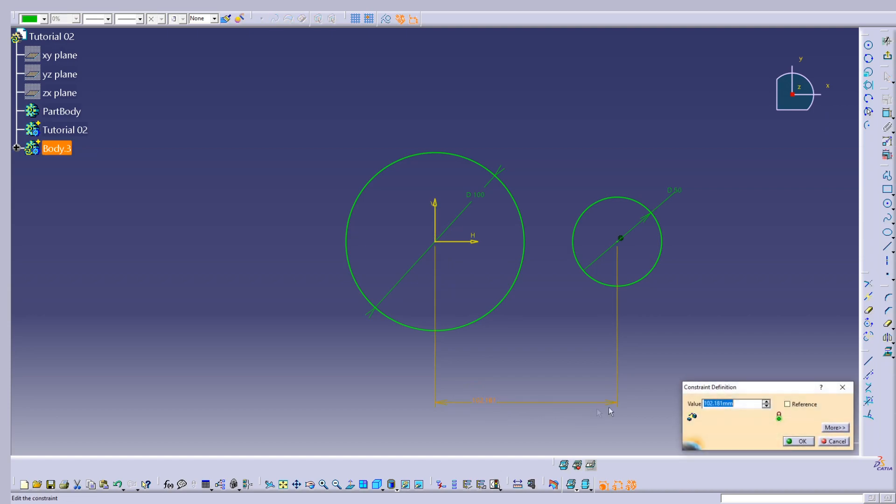
type("115/2")
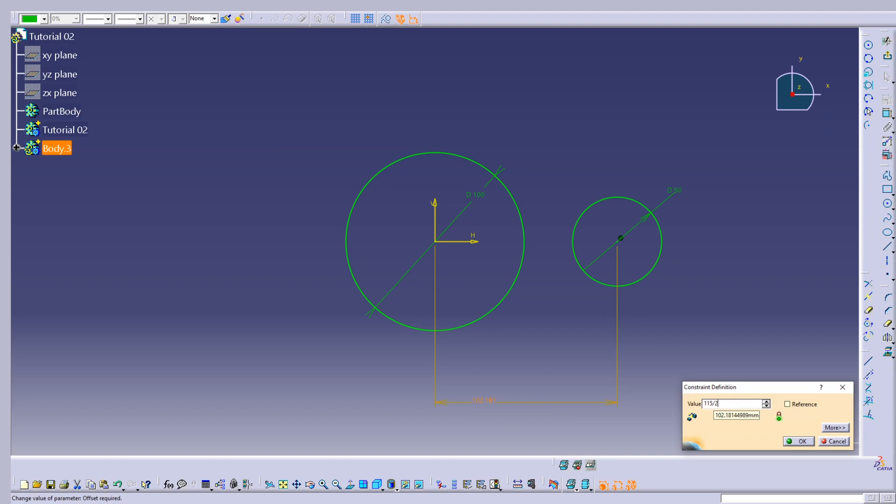
left_click(799, 441)
left_click(448, 401)
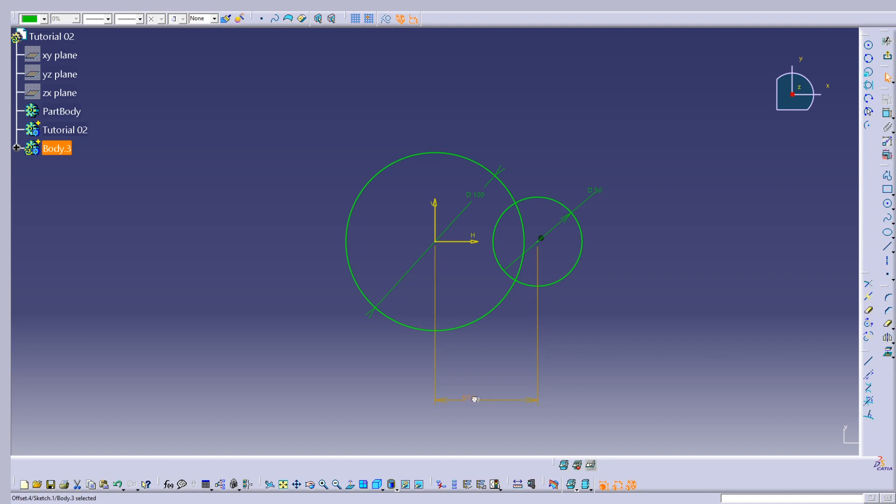
left_click(642, 351)
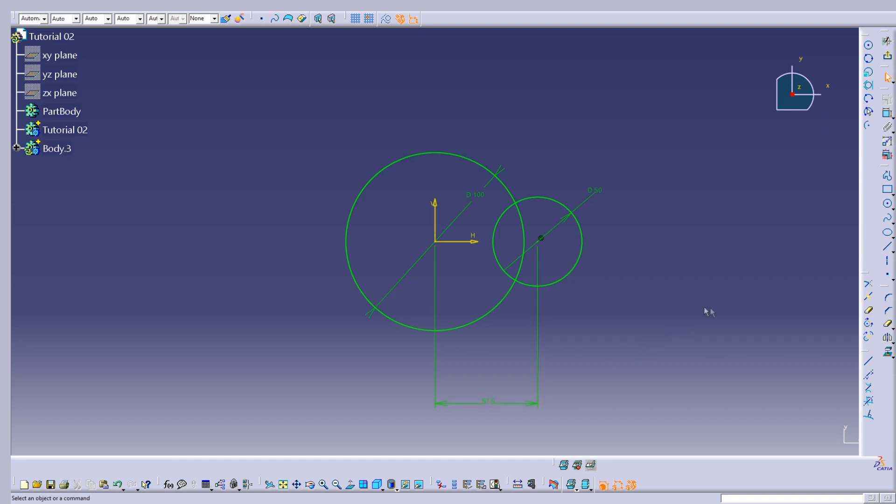
Mirror the 50 mm circle about the vertical axis.
left_click(886, 338)
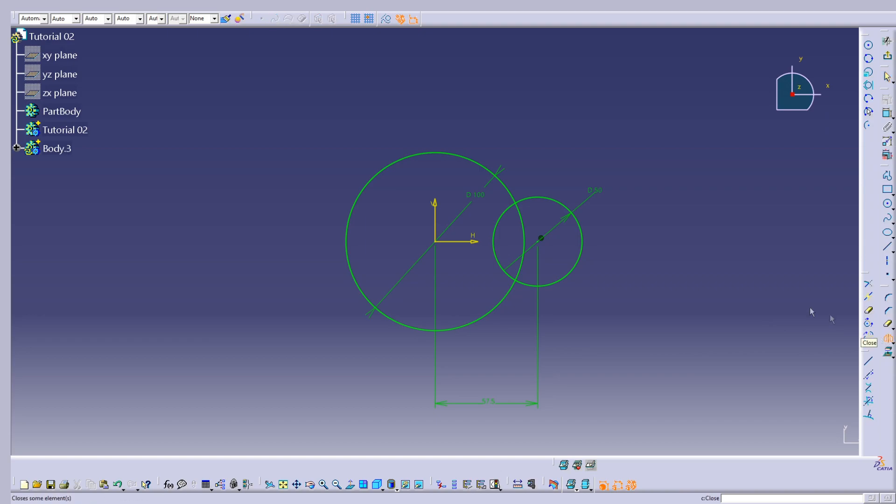
left_click(581, 258)
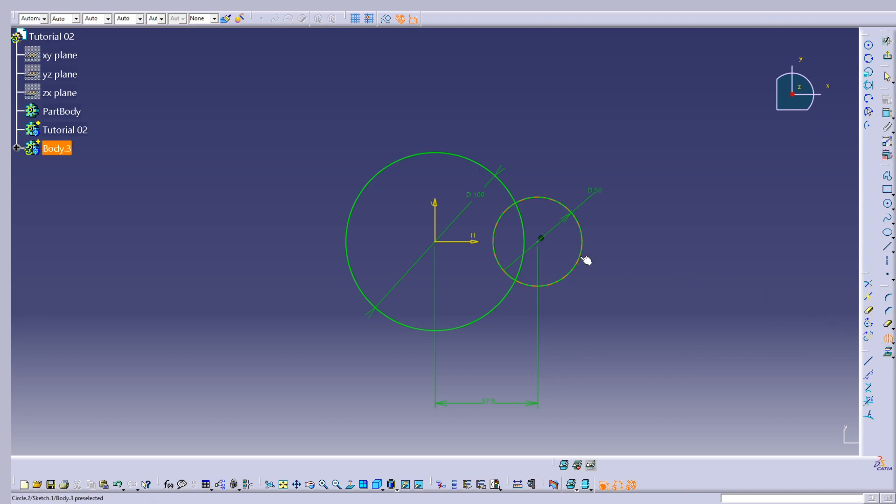
left_click(436, 213)
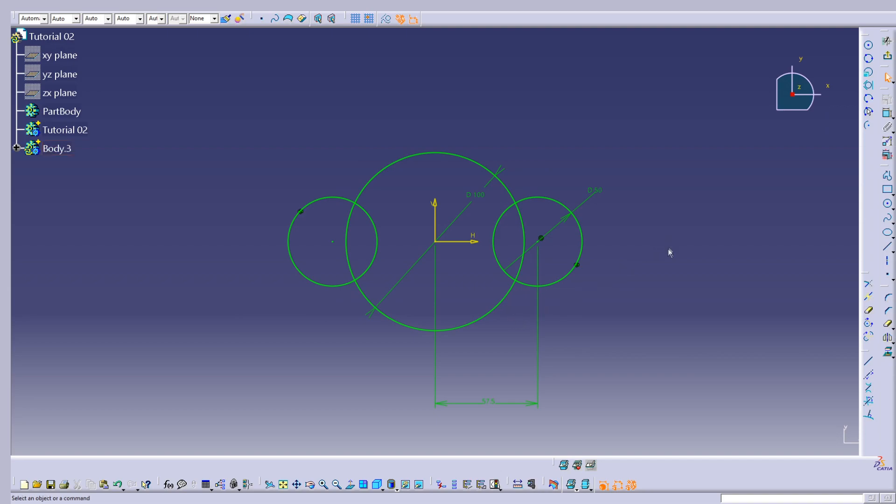
Draw a free circle with a radius of about 34 mm above and beyond the 50 mm circle on the positive side.
left_click(888, 204)
left_click(596, 103)
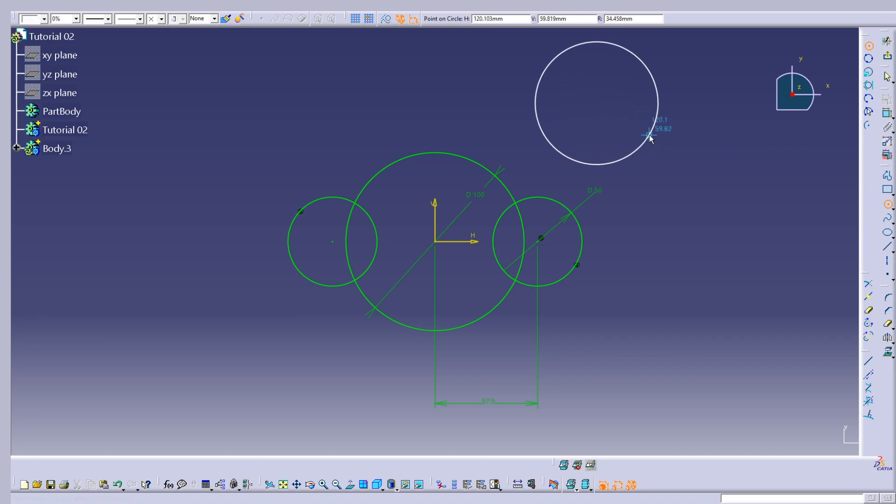
left_click(649, 135)
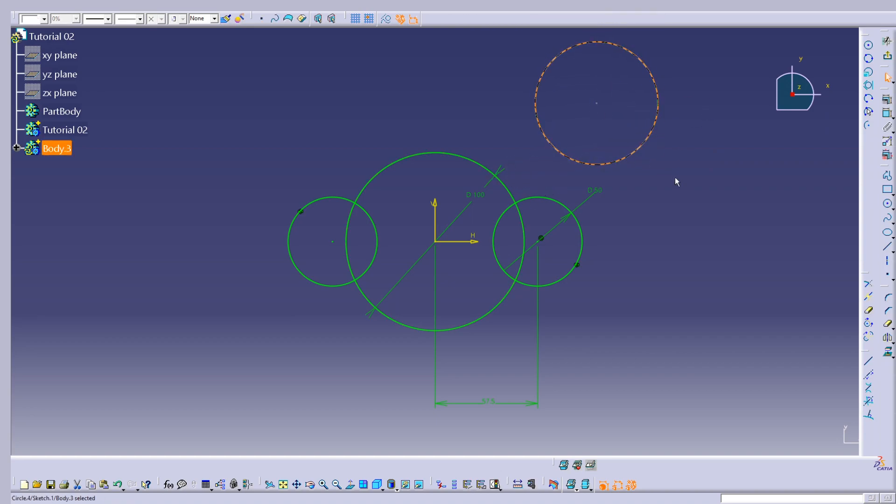
left_click(674, 162)
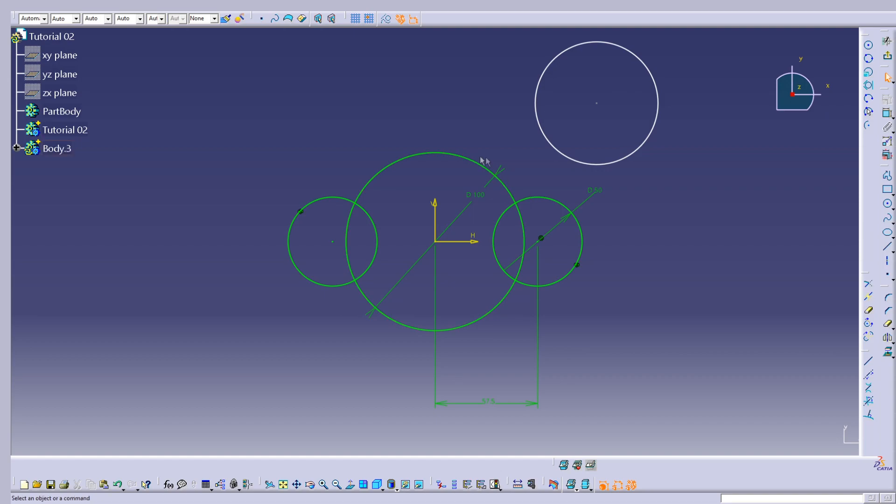
Constrain the free circle tangent to the 100 mm circle.
left_click(535, 96)
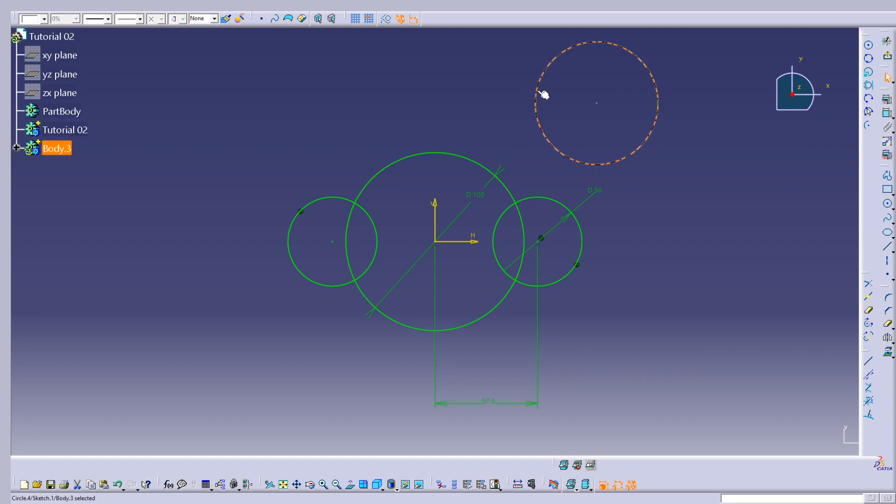
left_click(488, 170, "ctrl")
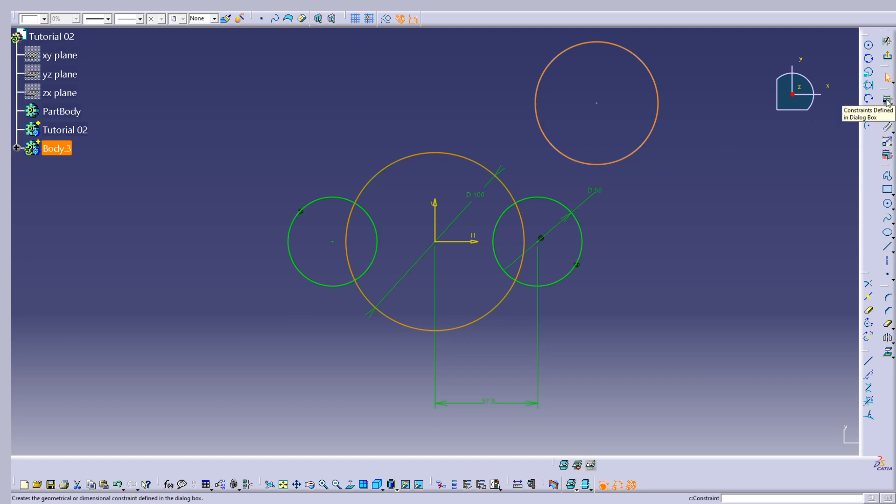
left_click(887, 99)
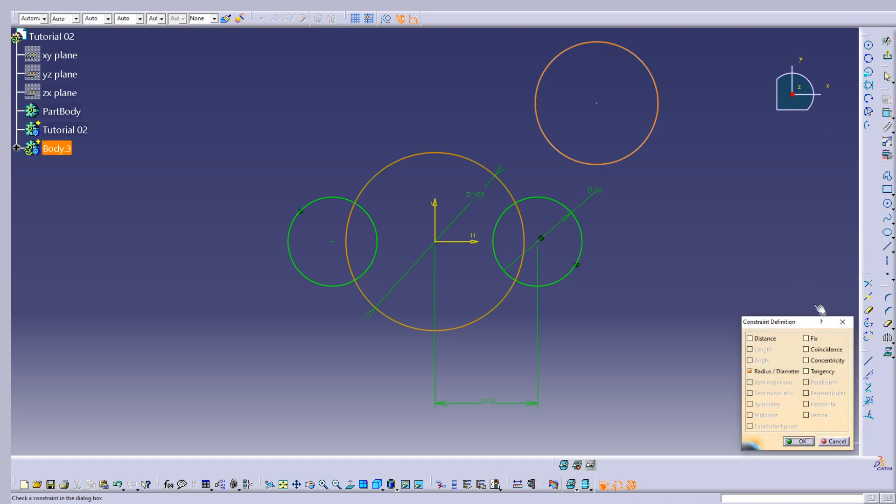
left_click(821, 373)
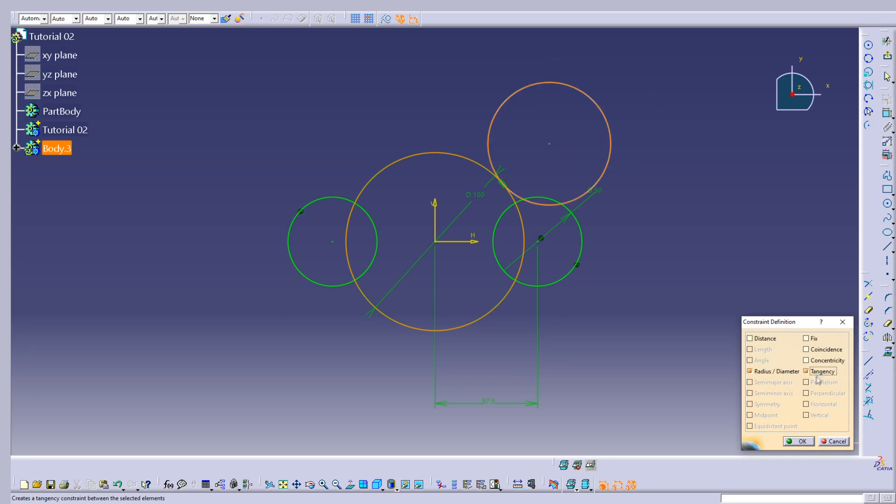
left_click(795, 440)
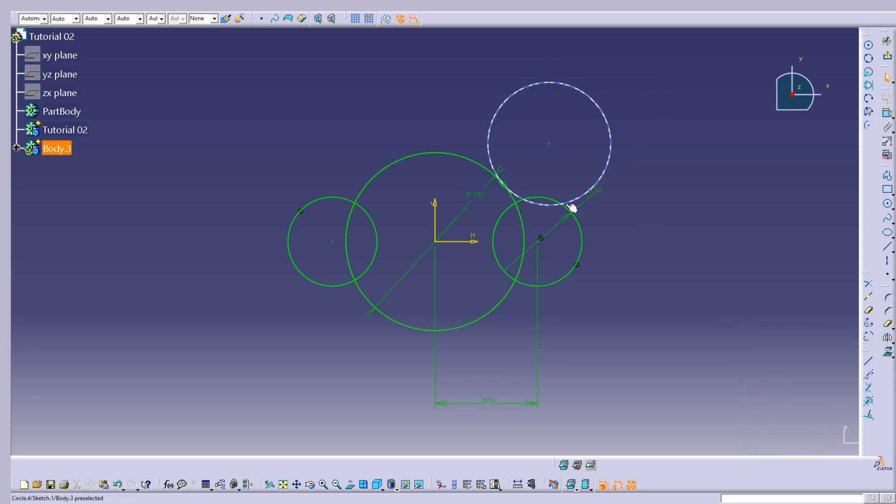
Constrain the free circle tangent to the 50 mm circle below it.
left_click(608, 180)
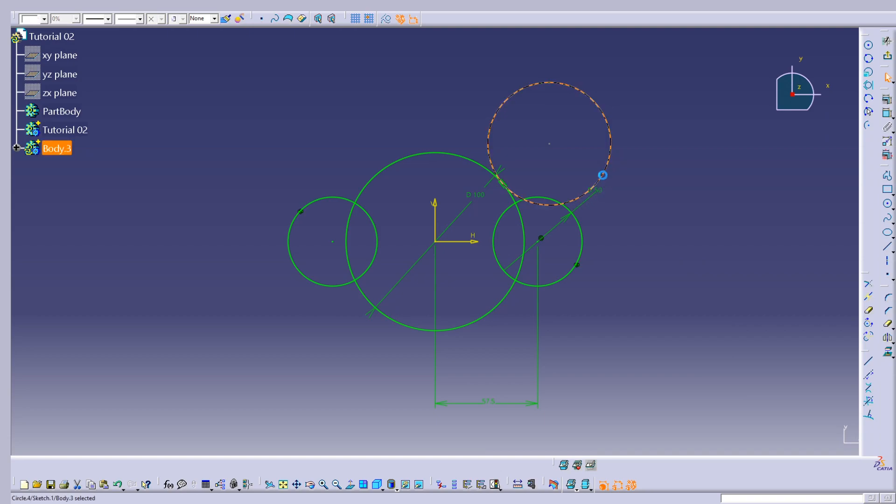
left_click(552, 200, "ctrl")
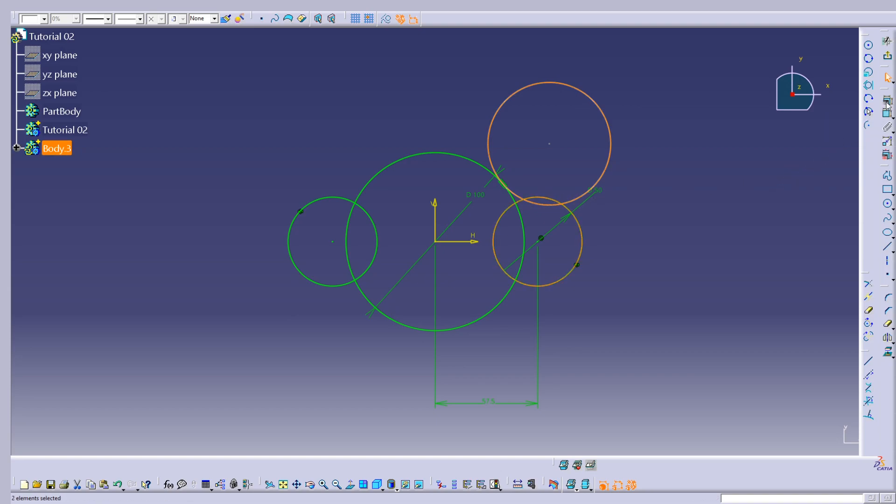
left_click(886, 102)
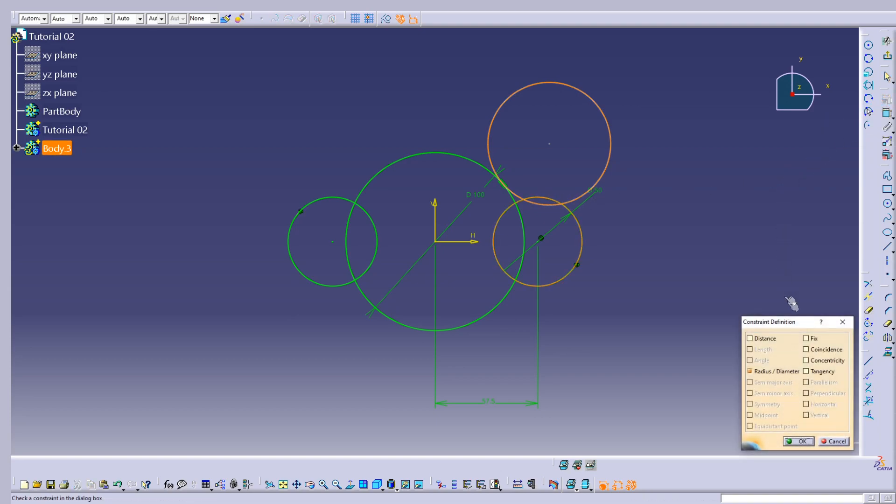
left_click(814, 373)
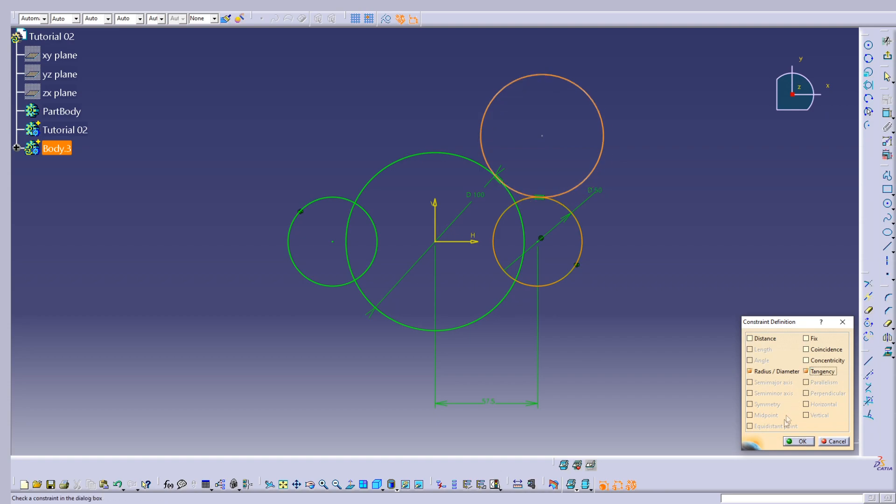
left_click(793, 442)
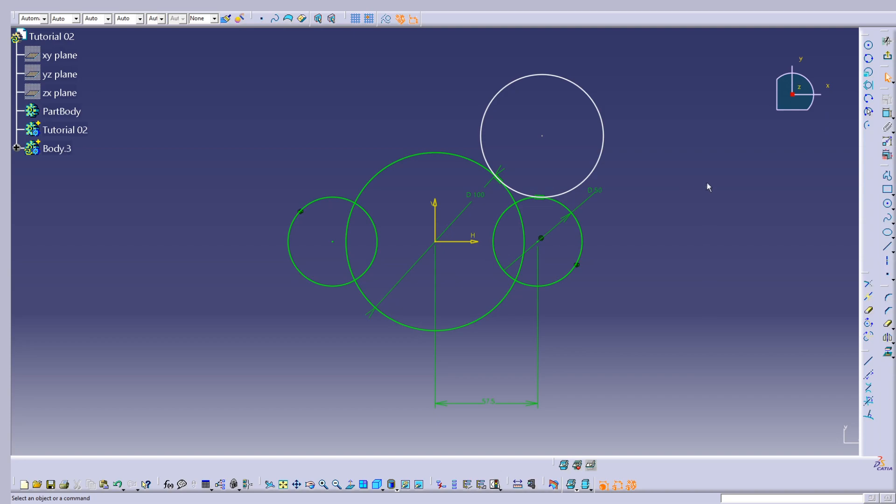
Dimension the tangent circle as a radius and set it to 35 mm.
left_click(887, 115)
left_click(591, 96)
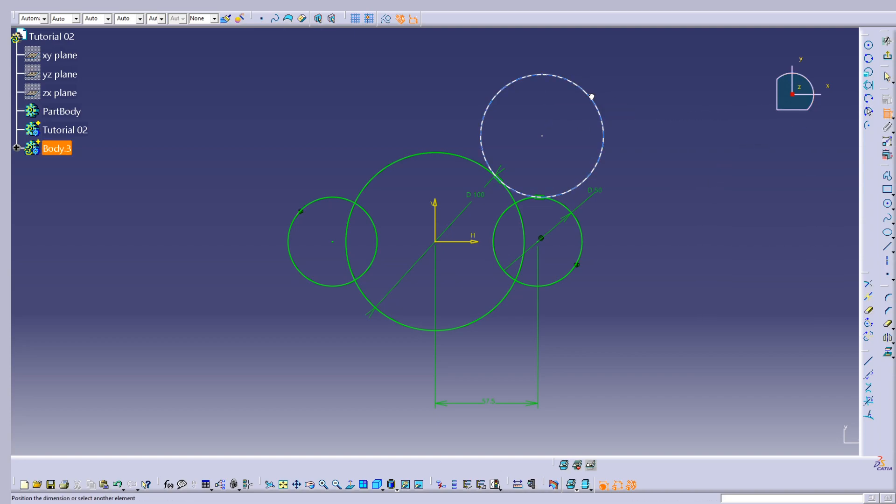
left_click(665, 83)
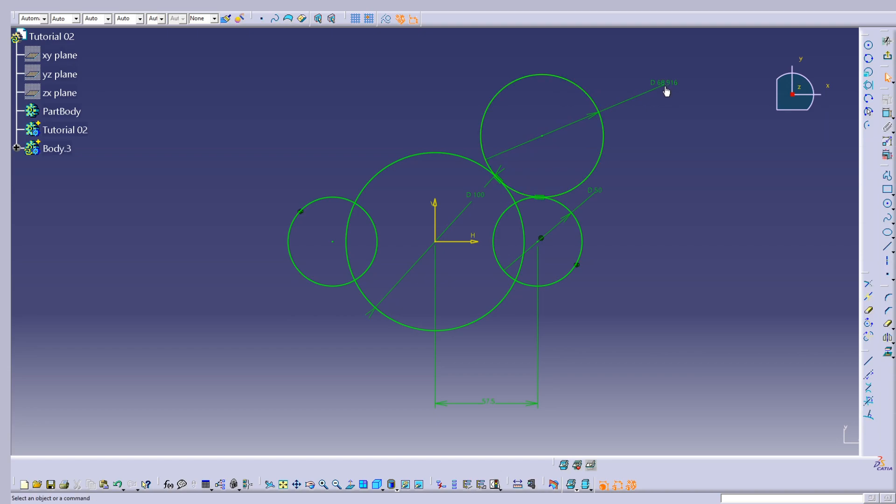
double_click(668, 84)
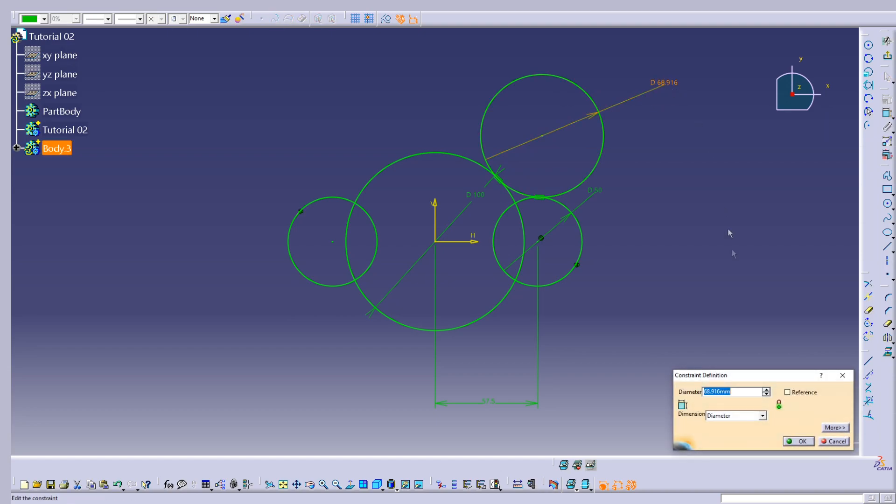
left_click(760, 416)
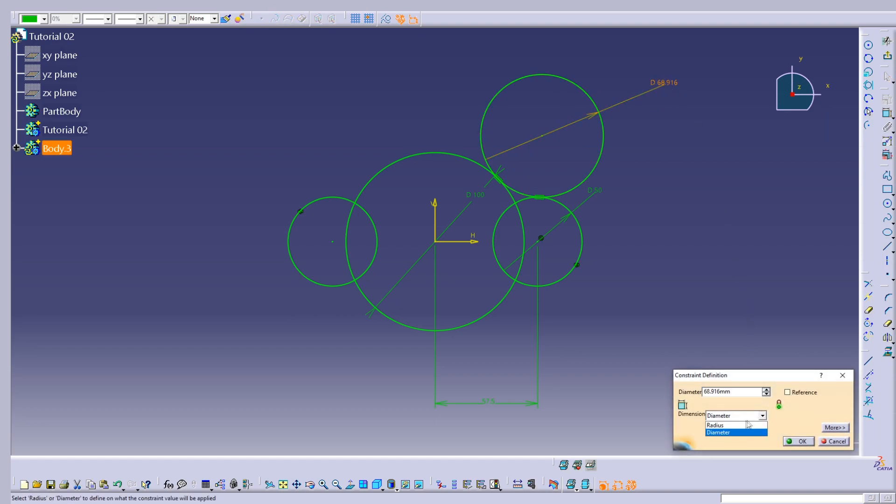
left_click(743, 426)
type("35")
left_click(798, 441)
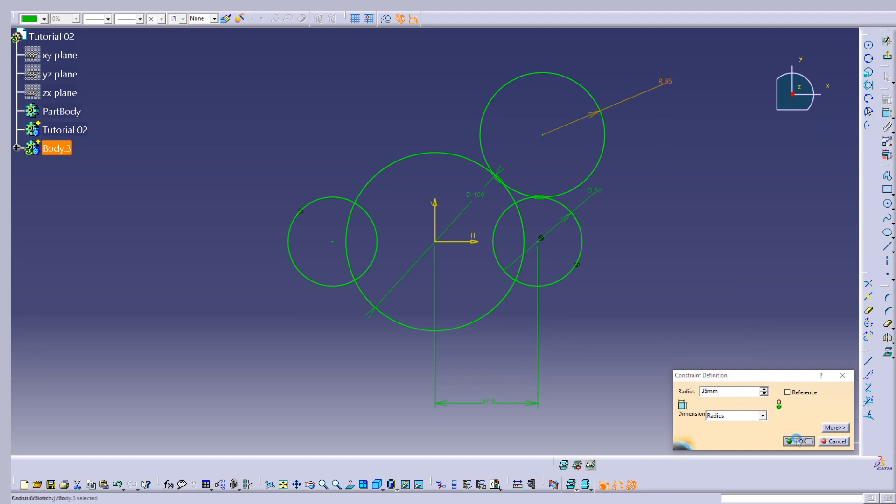
left_click(686, 227)
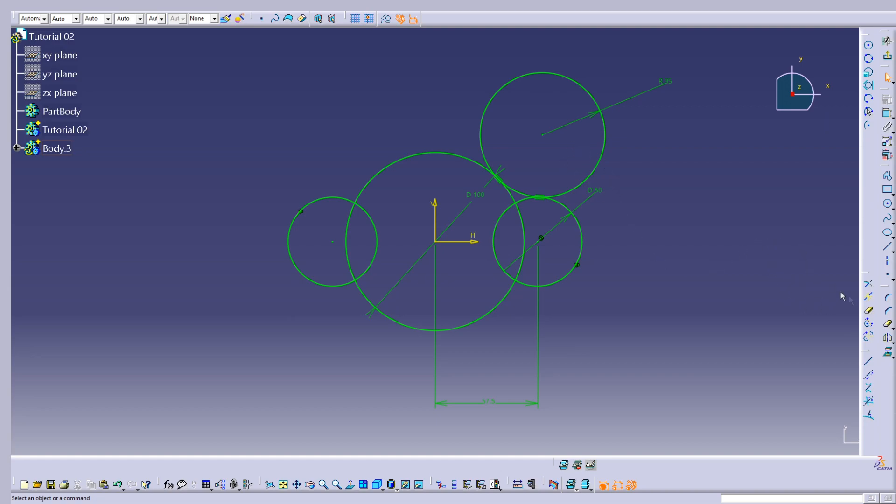
Mirror the 35 mm radius circle about the horizontal axis.
left_click(887, 337)
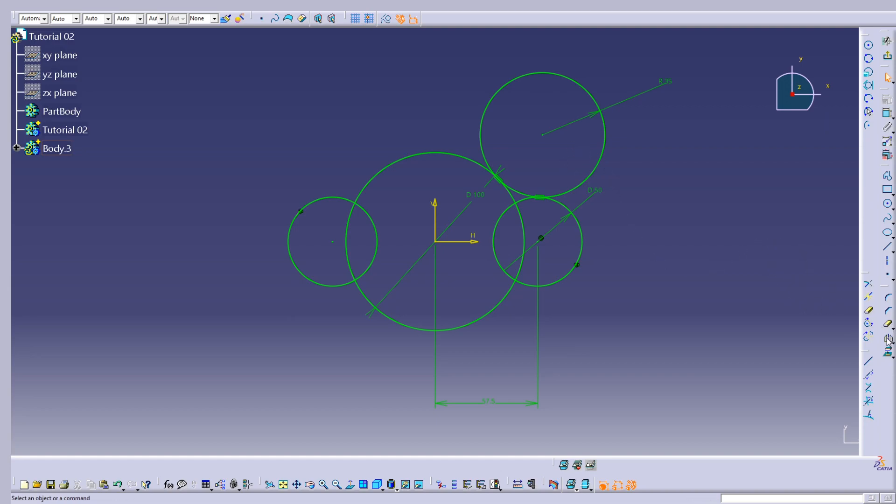
left_click(603, 169)
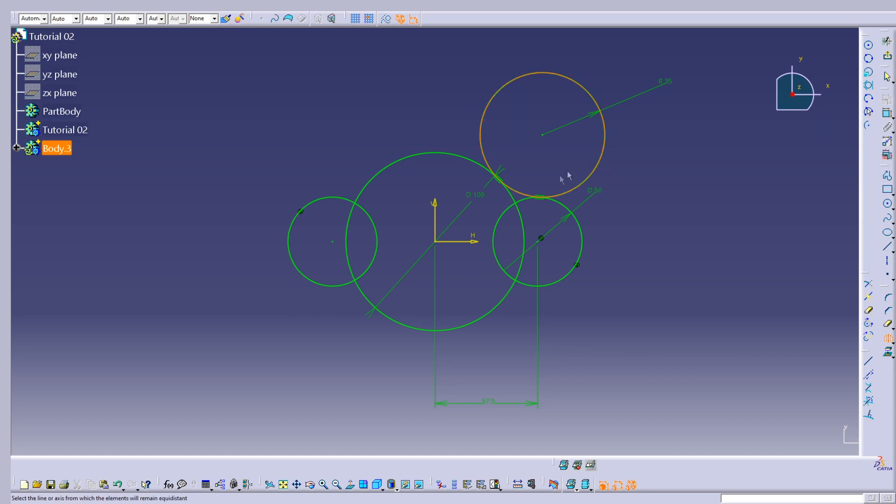
left_click(479, 238)
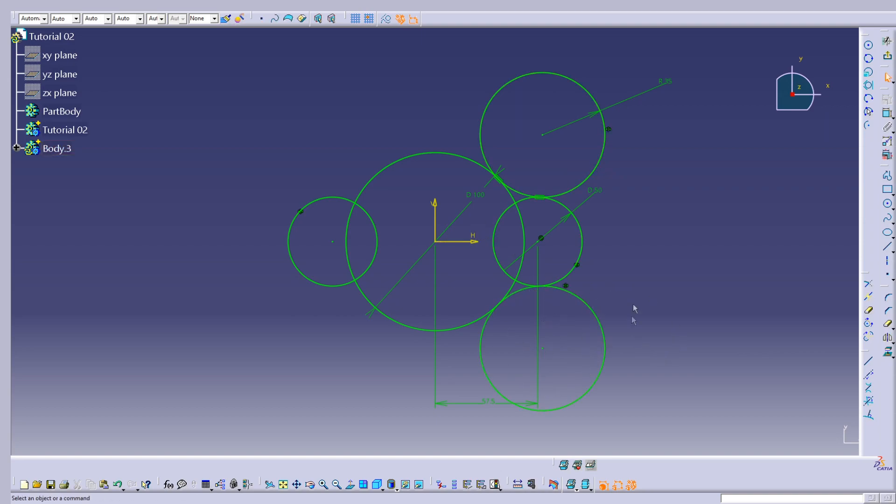
Mirror both 35 mm radius circles together about the vertical axis.
left_click(585, 299)
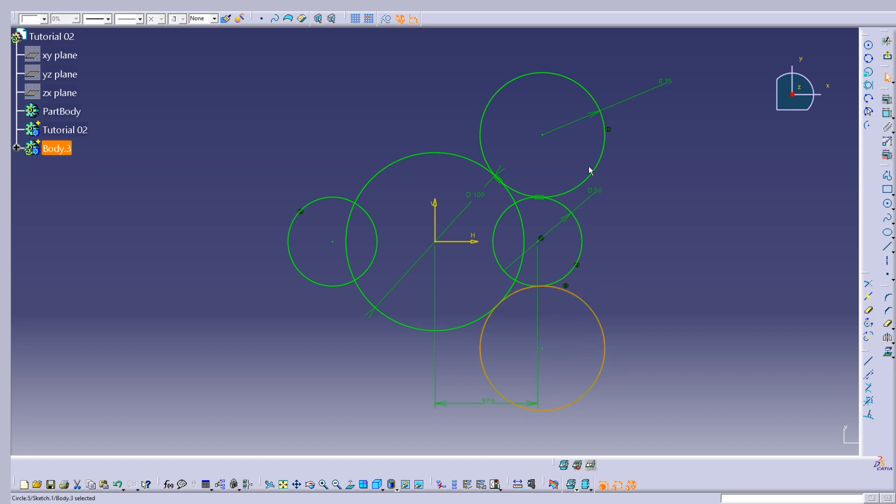
left_click(603, 168, "ctrl")
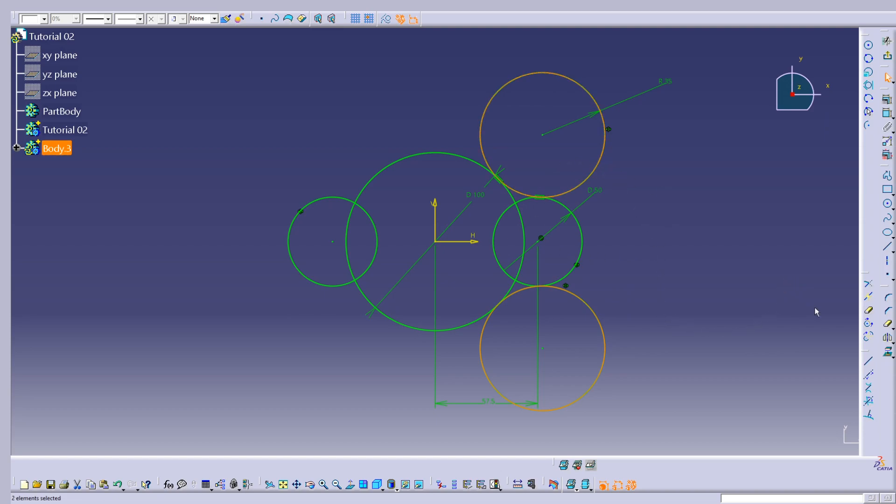
left_click(888, 339)
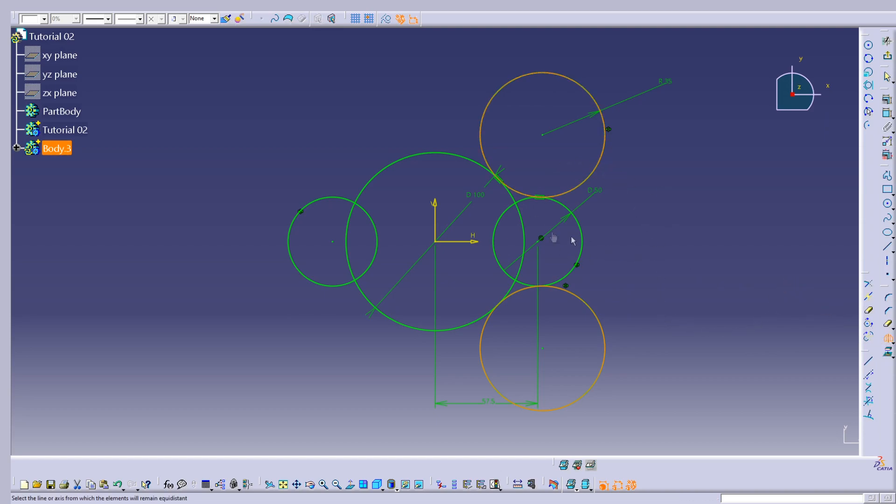
left_click(434, 212)
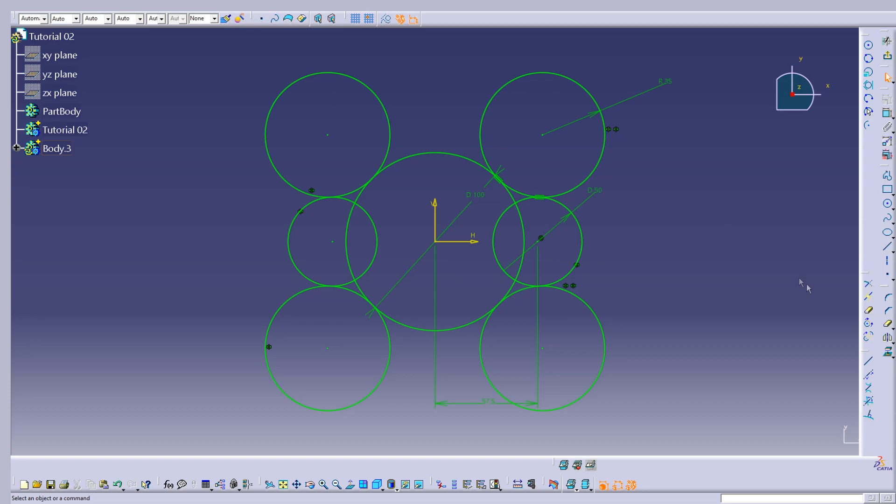
Quick-trim the inner arcs of both 50 mm circles and the side arcs of the 100 mm circle between the tangent circles.
left_click(868, 311)
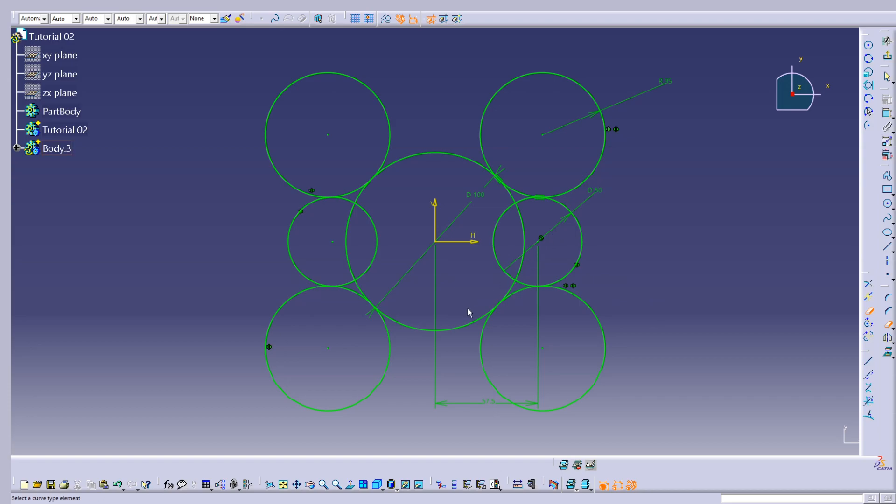
left_click(504, 227)
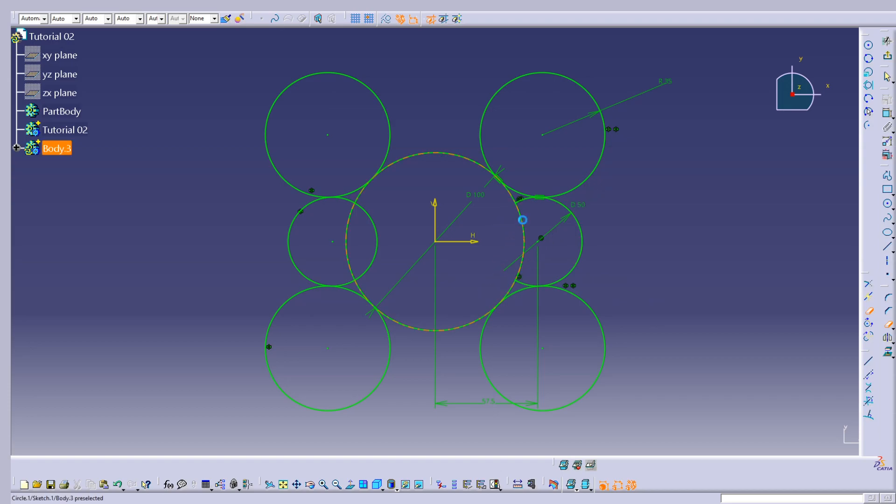
left_click(509, 194)
left_click(364, 189)
left_click(362, 208)
left_click(349, 203)
left_click(360, 292)
left_click(511, 292)
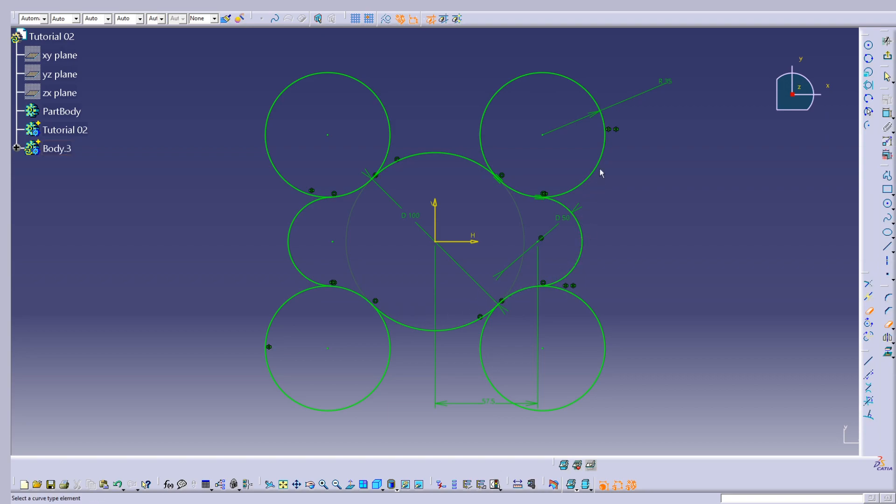
Quick-trim the outer portions of the four 35 mm radius circles, leaving only the blend arcs of one closed outline.
left_click(601, 154)
left_click(364, 87)
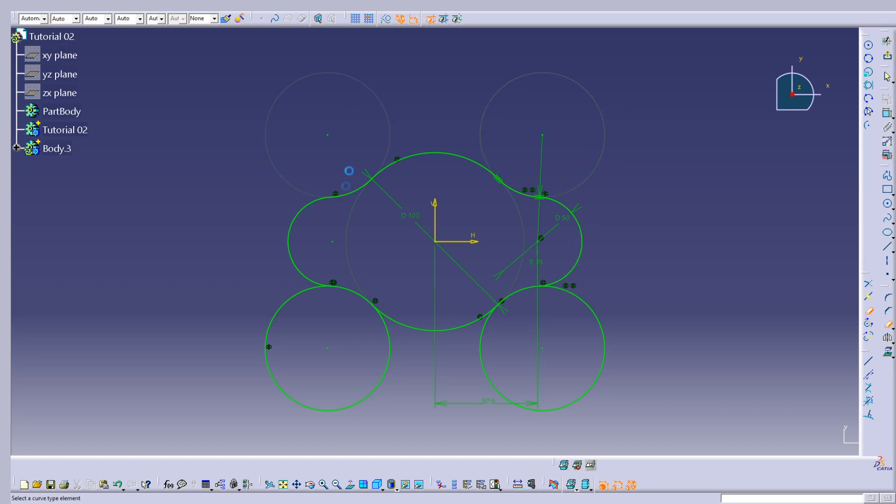
left_click(374, 393)
left_click(567, 401)
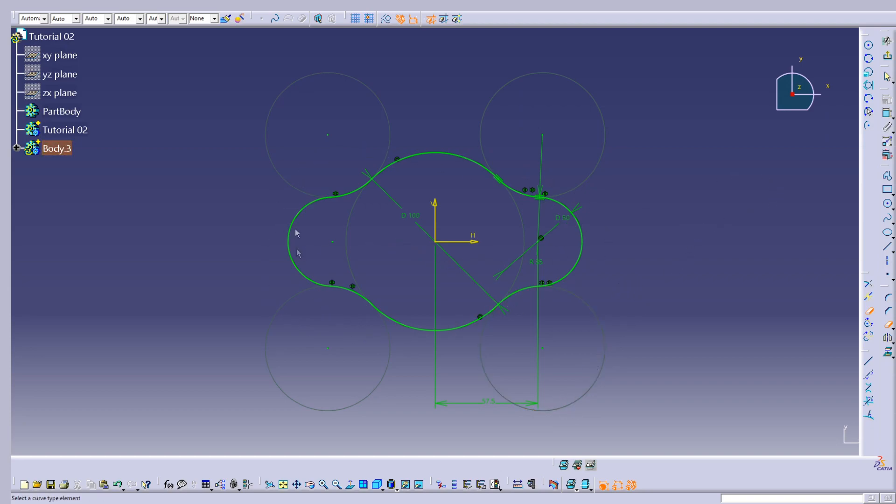
Exit the sketch and pad the closed outline with a length of 20 mm.
left_click(888, 57)
mouse_move(603, 250)
middle_mouse_down()
mouse_move(538, 321)
mouse_move(615, 247)
middle_mouse_up()
left_click(868, 140)
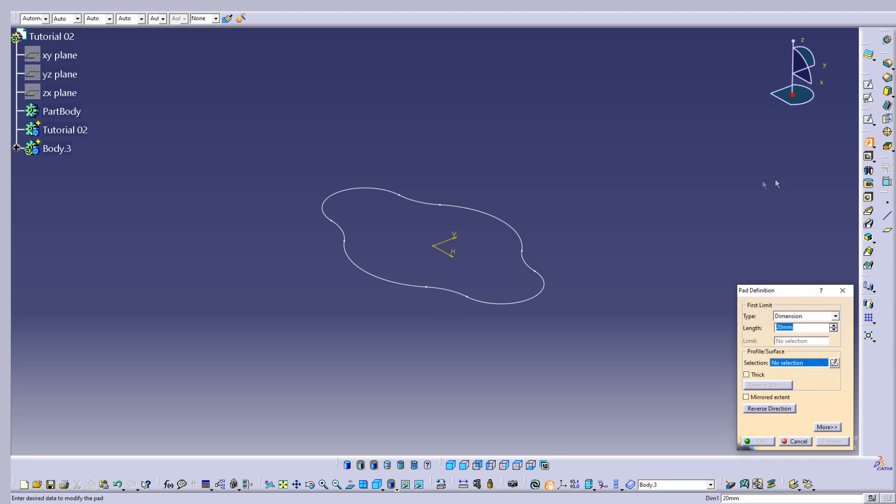
left_click(541, 299)
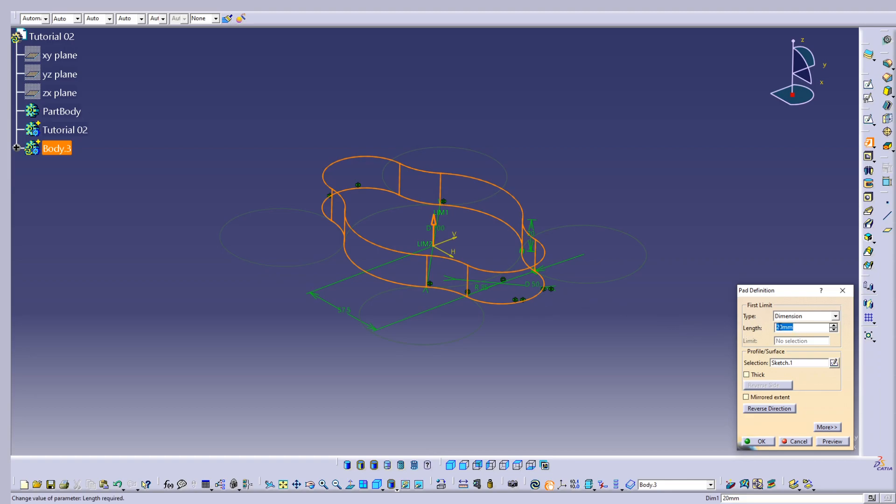
left_click(760, 441)
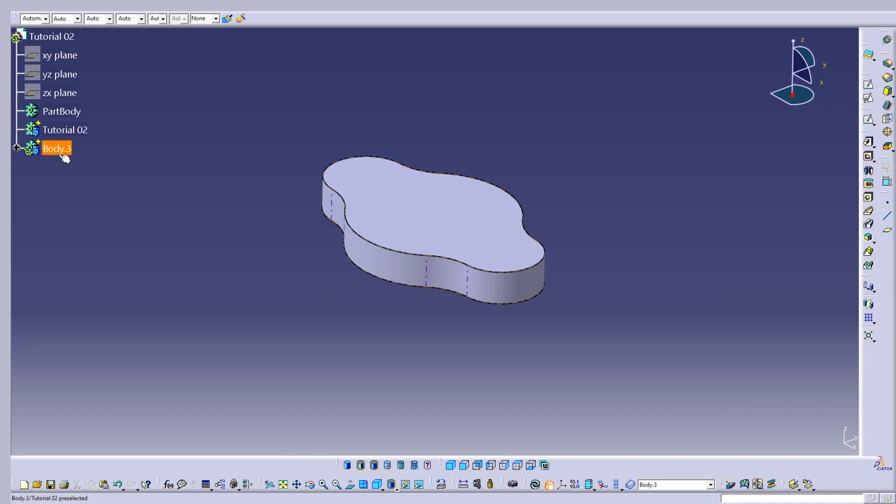
Insert a new body after Body.3 and define it as the in-work object.
mouse_move(365, 224)
middle_mouse_down()
mouse_move(538, 269)
mouse_move(472, 63)
mouse_move(460, 236)
mouse_move(516, 356)
mouse_move(472, 290)
mouse_move(366, 238)
mouse_move(450, 380)
middle_mouse_up()
middle_click_drag(490, 273, 377, 150)
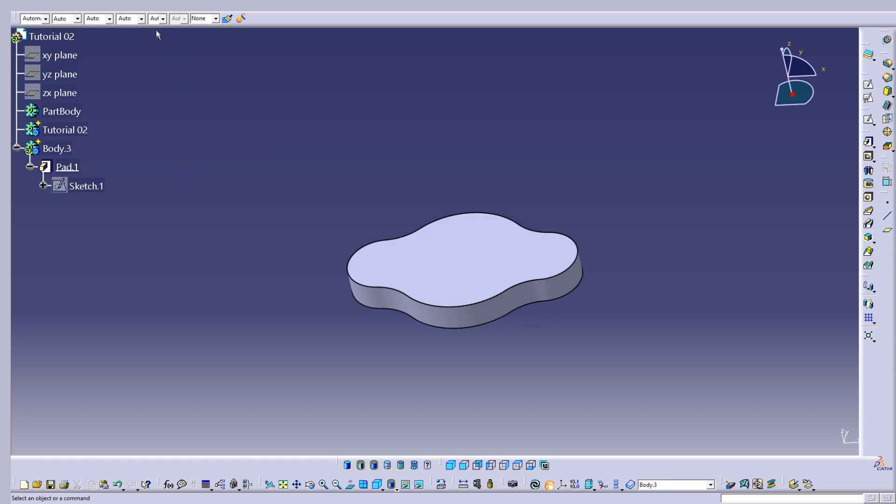
left_click(165, 11)
left_click(178, 29)
right_click(63, 205)
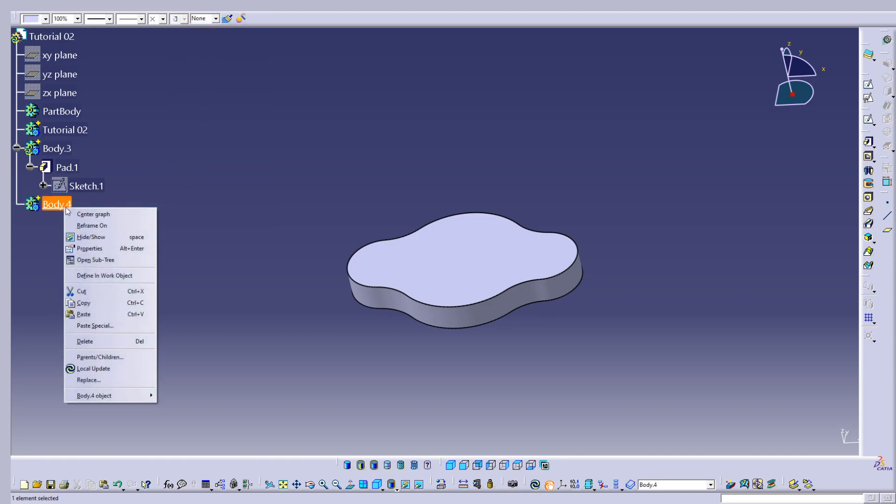
left_click(107, 275)
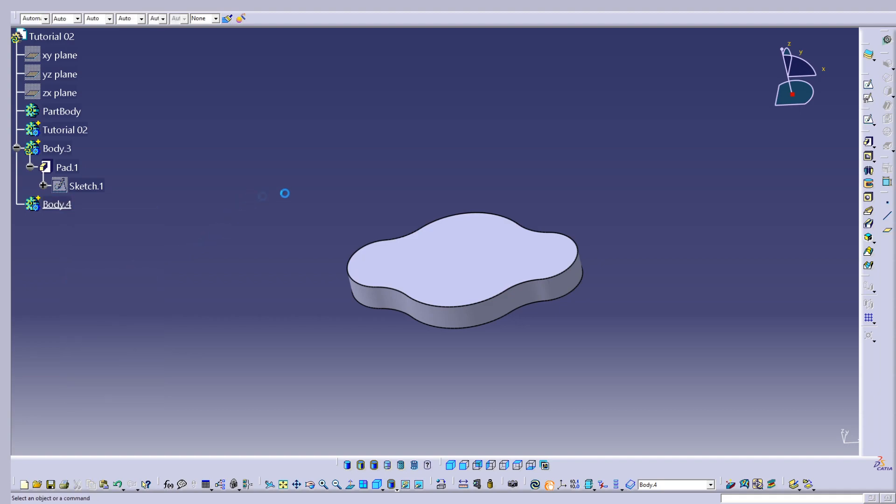
Open a new sketch on the xy plane in Body.4 and dim the 3D background.
left_click(868, 85)
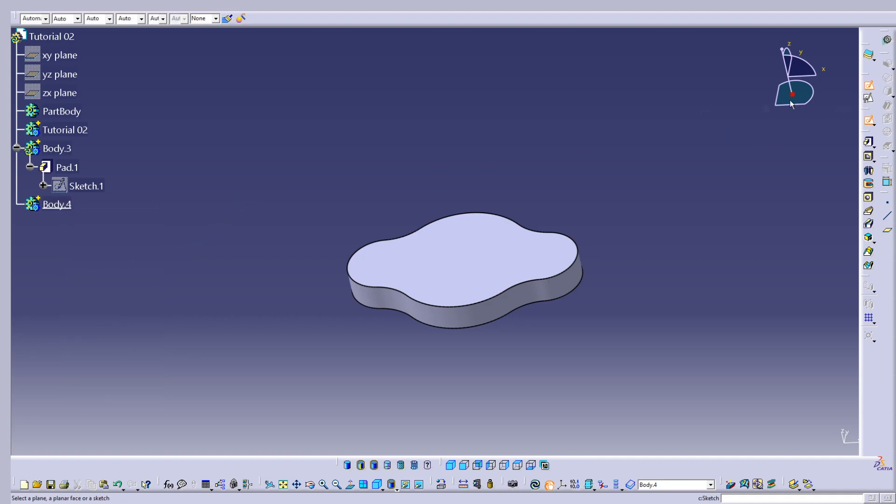
left_click(71, 58)
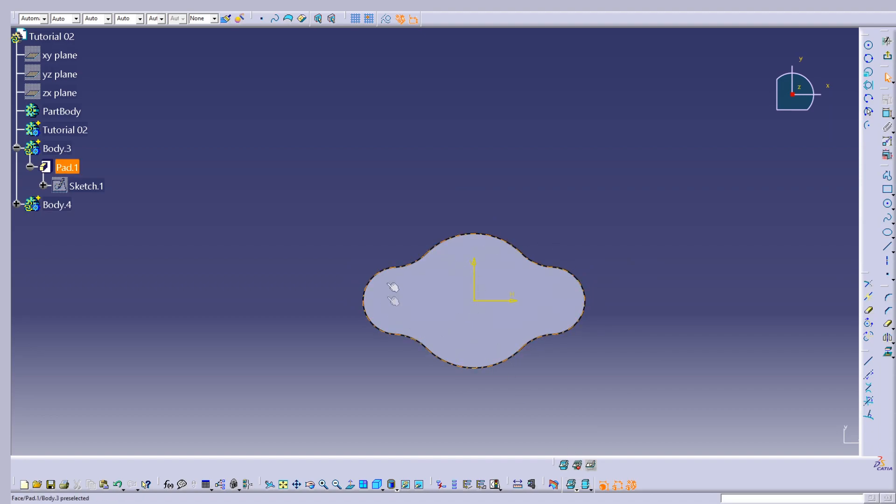
left_click(577, 467)
mouse_move(644, 334)
middle_mouse_down()
mouse_move(534, 248)
mouse_move(573, 255)
middle_mouse_up()
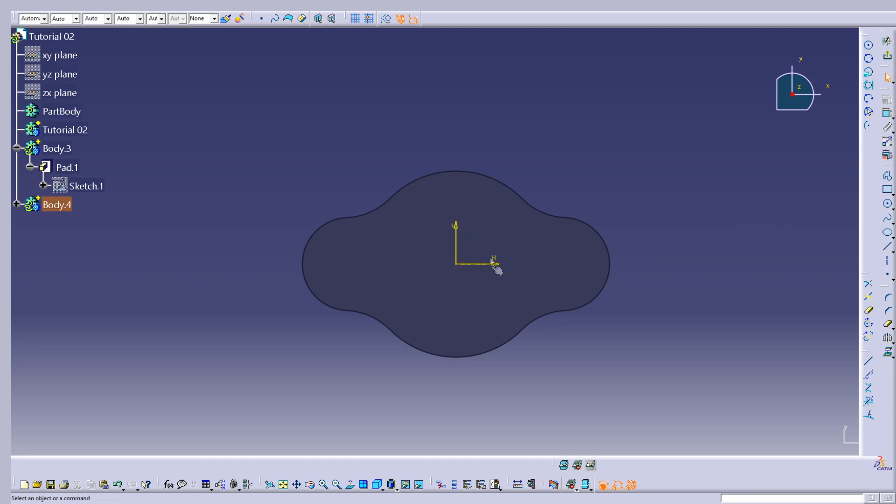
Draw a circle centred on the sketch origin and constrain its diameter to 50 mm.
left_click(888, 206)
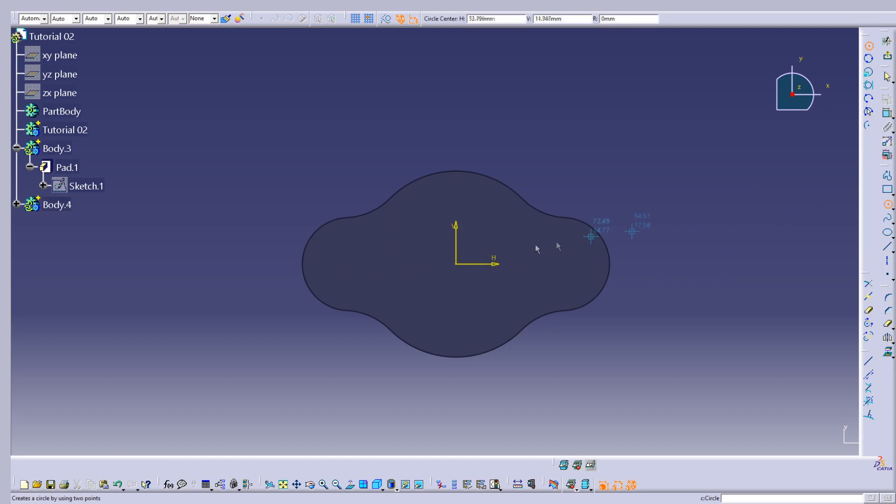
left_click(457, 265)
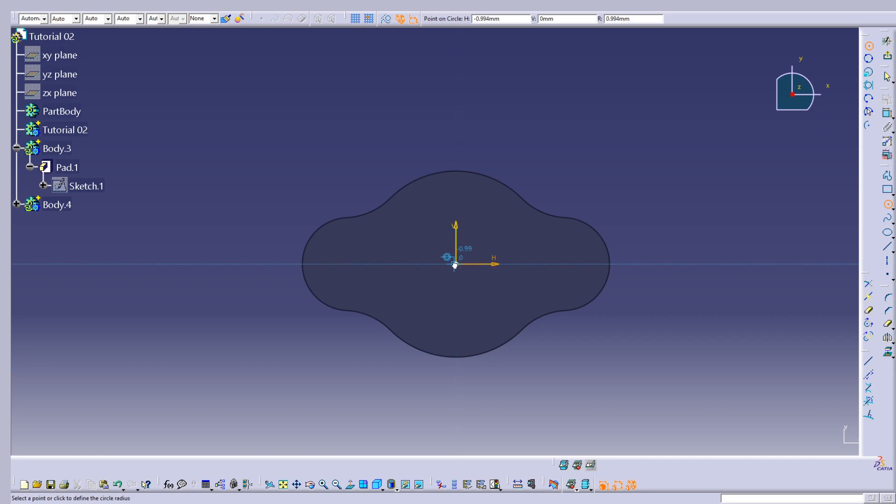
left_click(510, 290)
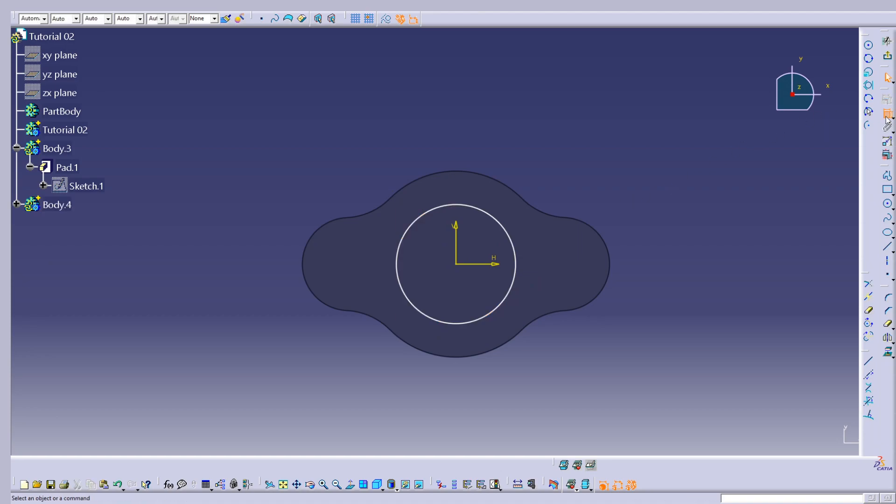
left_click(499, 220)
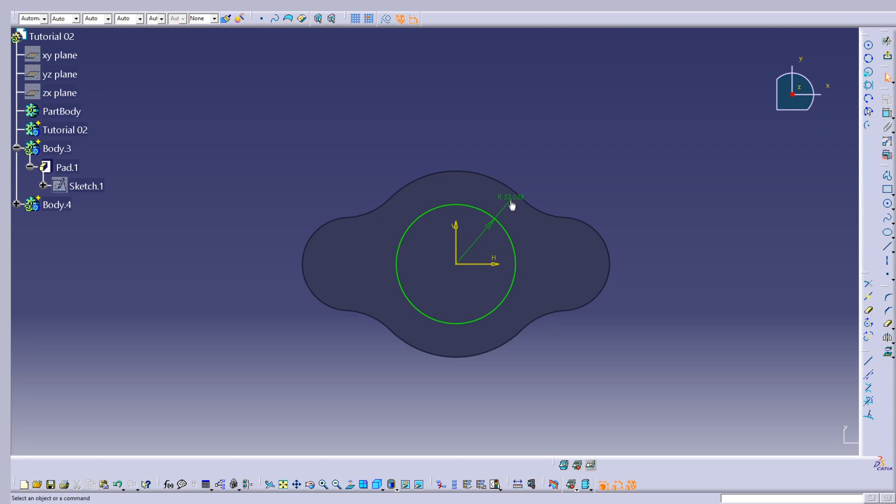
double_click(520, 200)
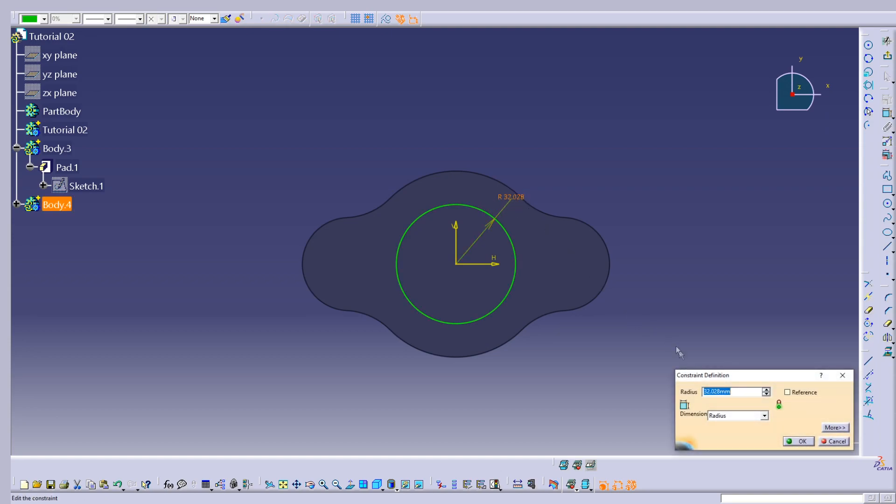
left_click(731, 416)
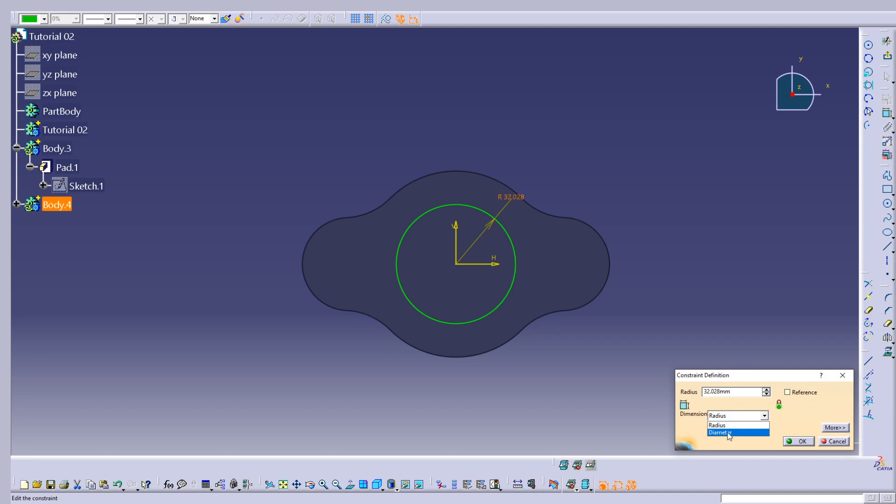
left_click(728, 432)
type("50")
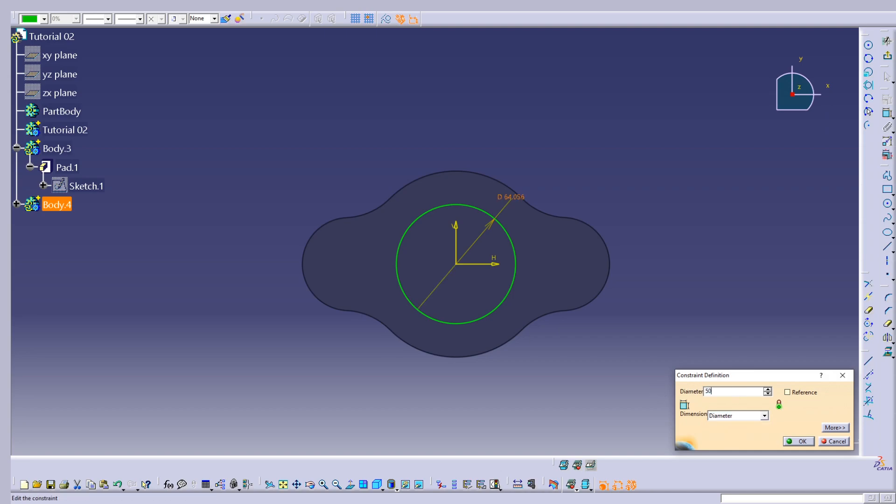
key("Return")
left_click(678, 173)
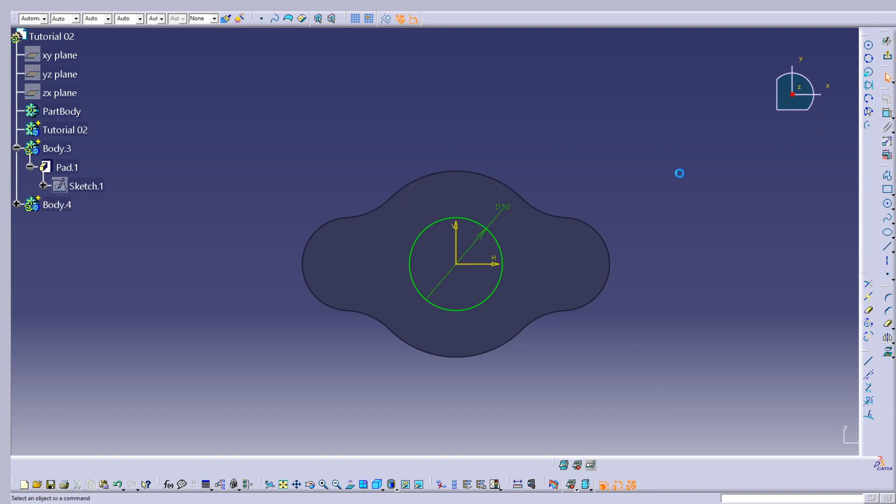
Draw a smaller circle on the horizontal axis in the part's +H lobe, about 68 mm from the origin, and constrain its diameter to 25 mm.
left_click(886, 204)
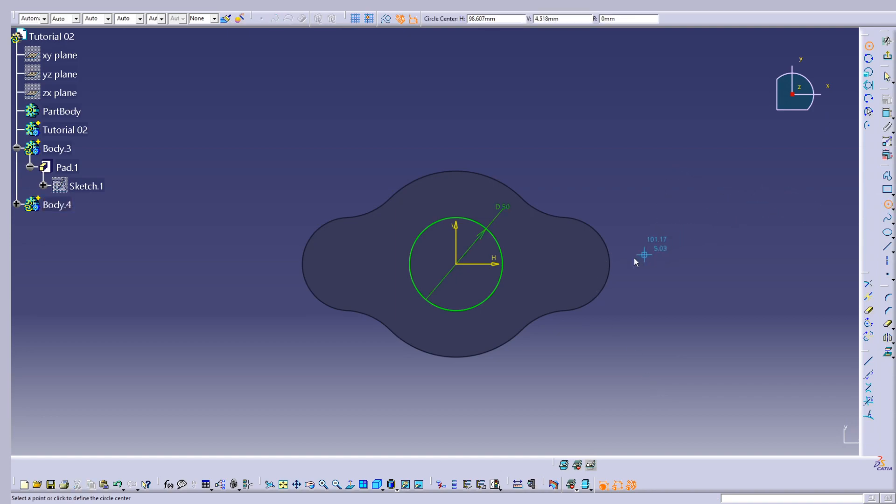
left_click(580, 262)
left_click(603, 262)
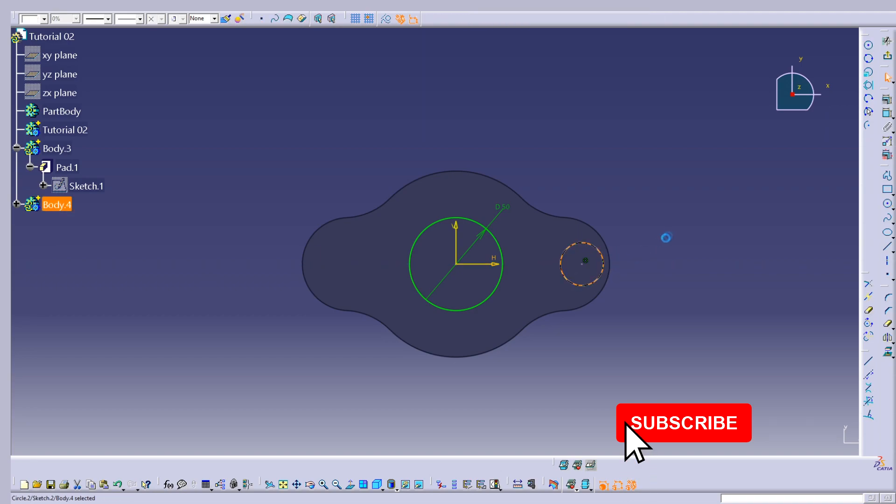
left_click(665, 238)
left_click(887, 114)
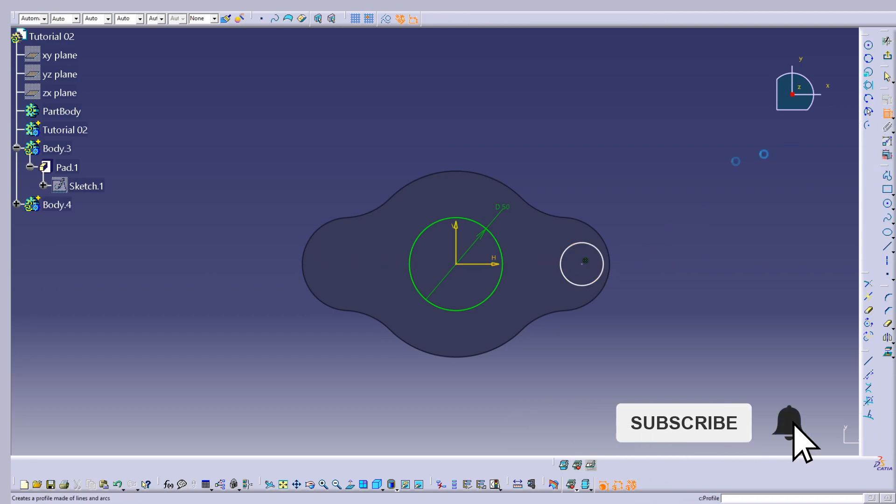
left_click(596, 247)
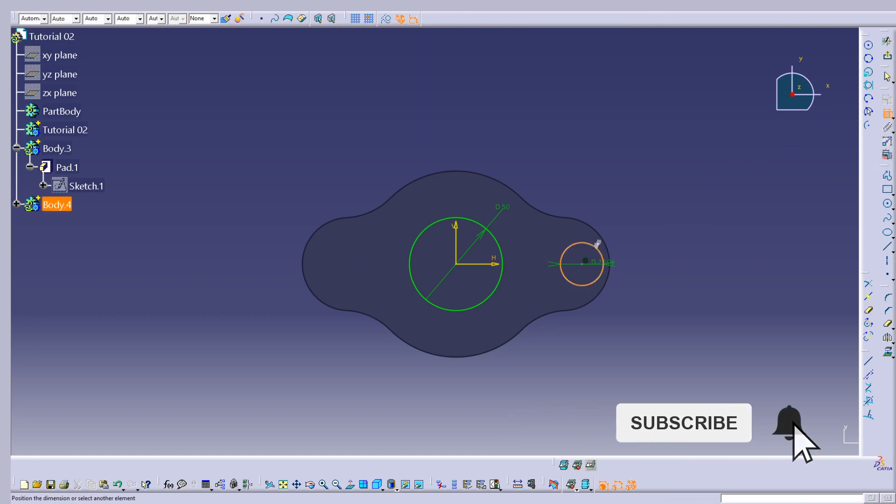
left_click(617, 222)
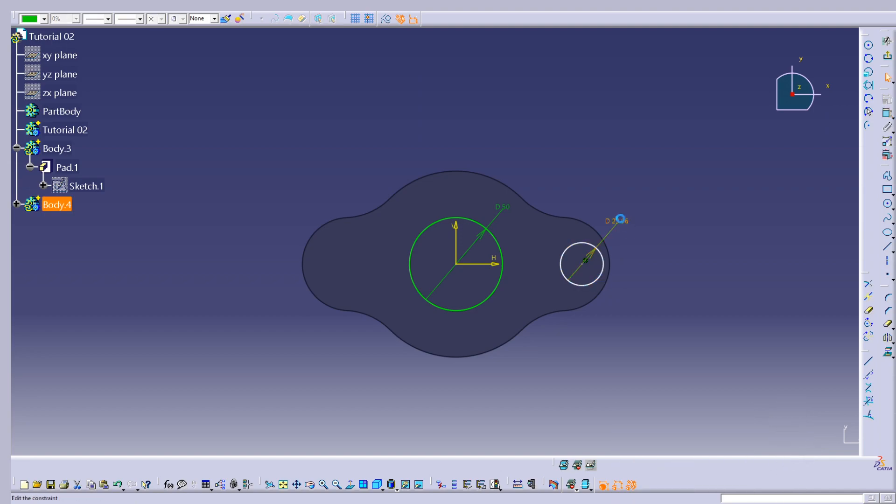
double_click(620, 218)
type("2")
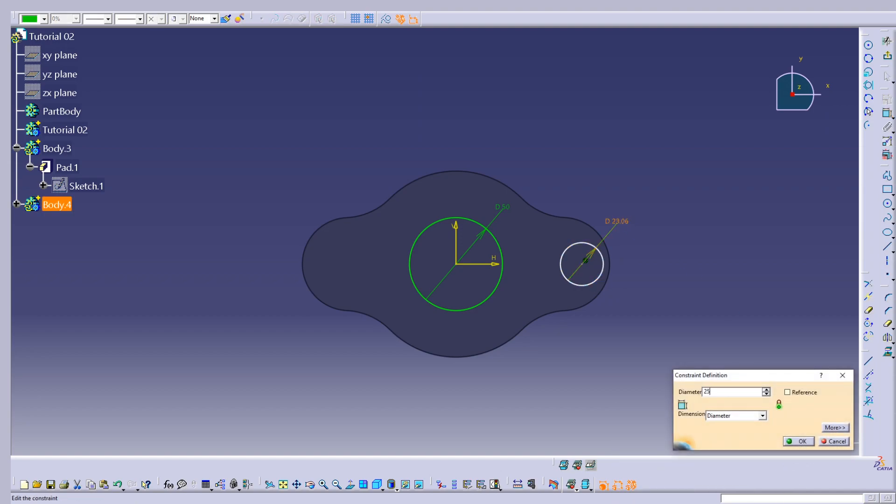
type("5")
key("Return")
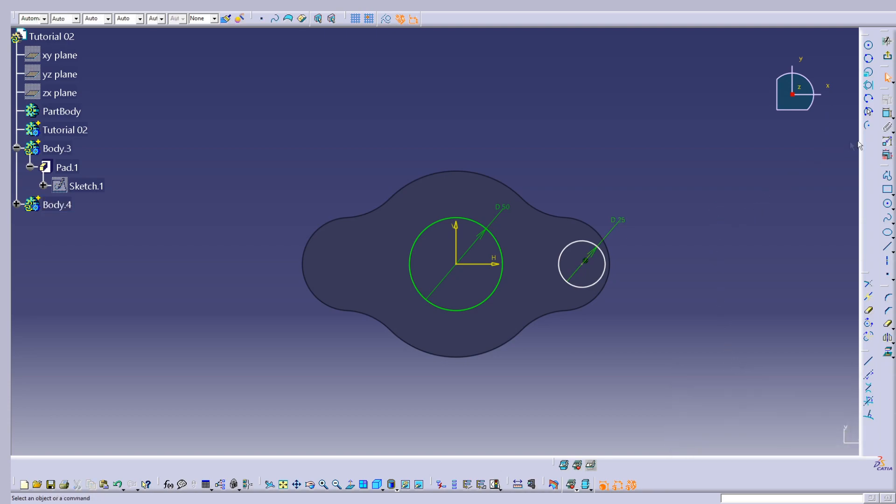
Constrain the distance between the 25 mm circle's centre and the vertical axis to 115/2 (57.5 mm).
left_click(887, 113)
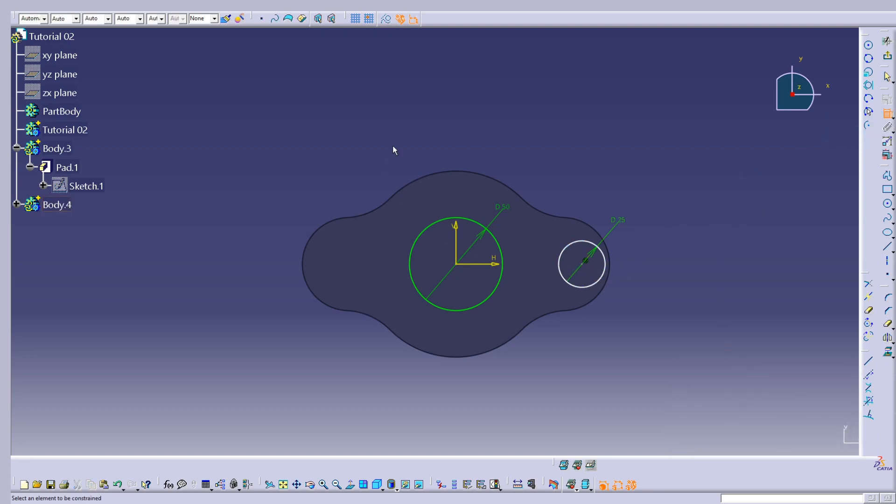
left_click(583, 264)
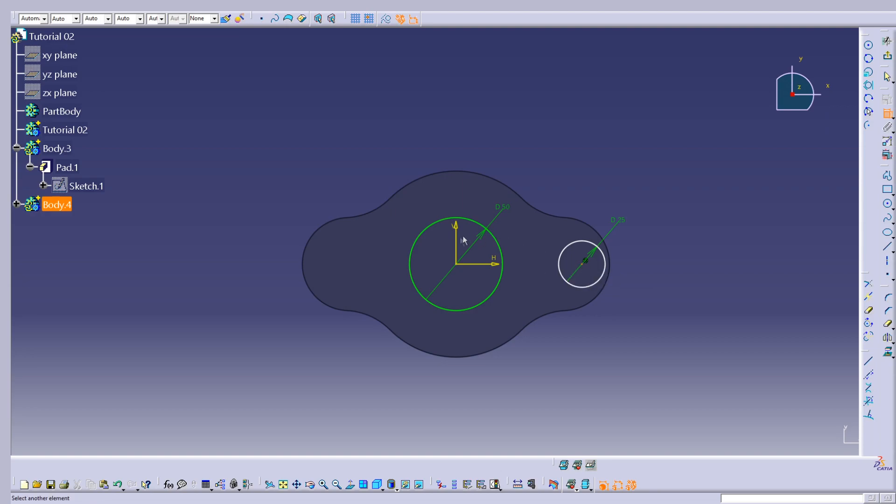
left_click(461, 246)
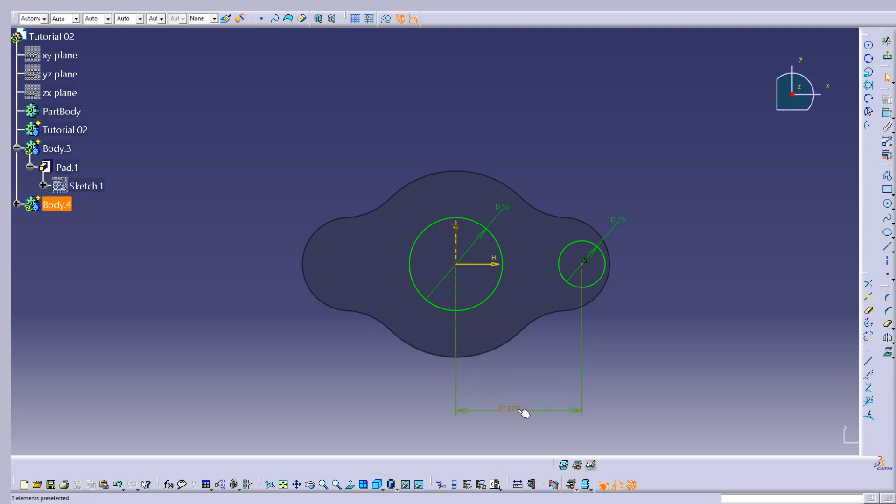
double_click(516, 414)
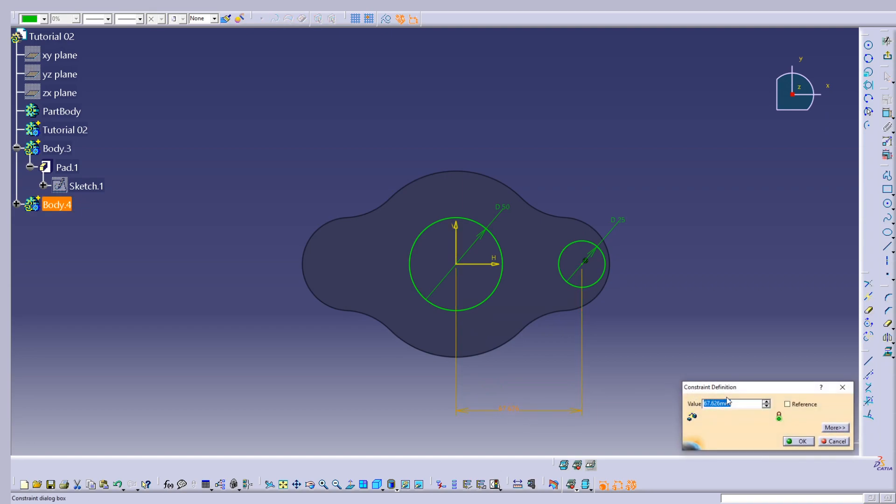
type("115/2")
key("Tab")
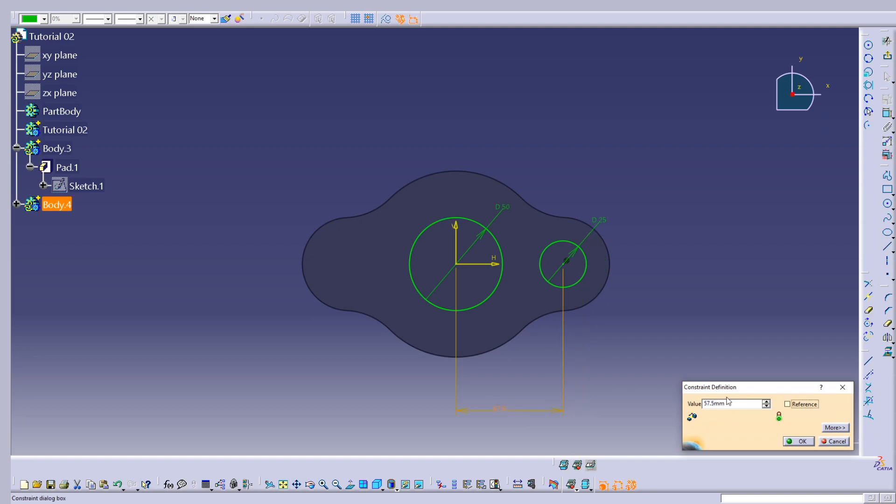
key("Return")
left_click(723, 342)
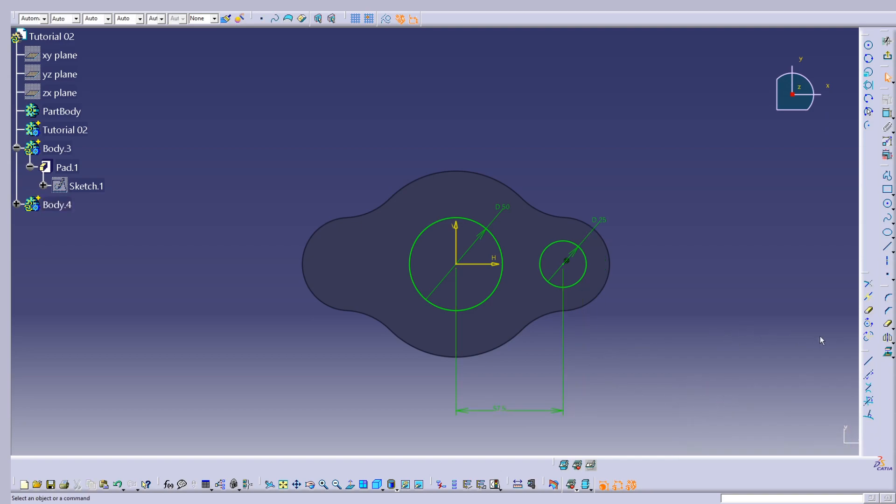
Mirror the 25 mm circle about the vertical axis and exit the sketch.
left_click(886, 339)
left_click(585, 280)
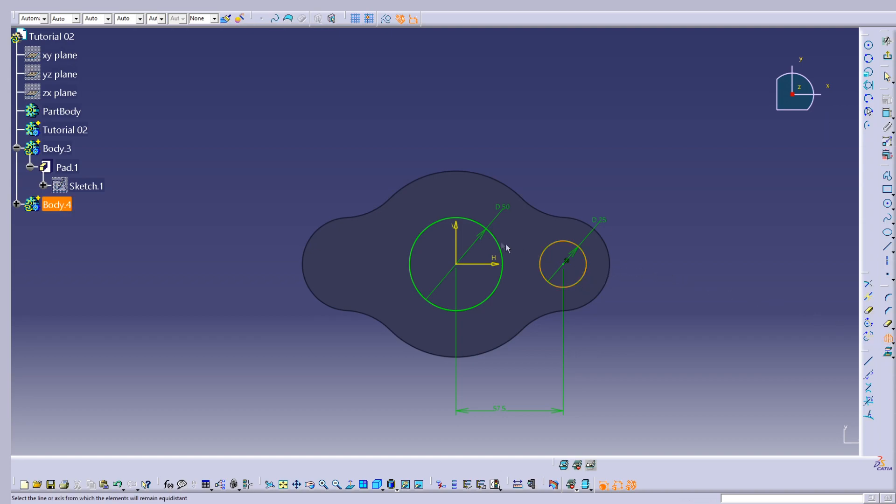
left_click(456, 239)
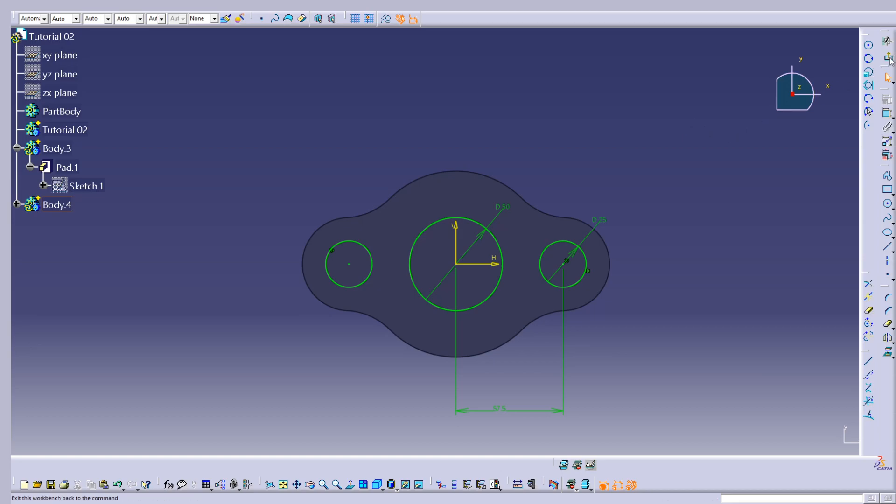
left_click(888, 58)
Start a pad in Body.4 with the three-circle Sketch.2 as its profile.
middle_click_drag(550, 258, 225, 320)
scroll(400, 244, "up", 1)
double_click(56, 249)
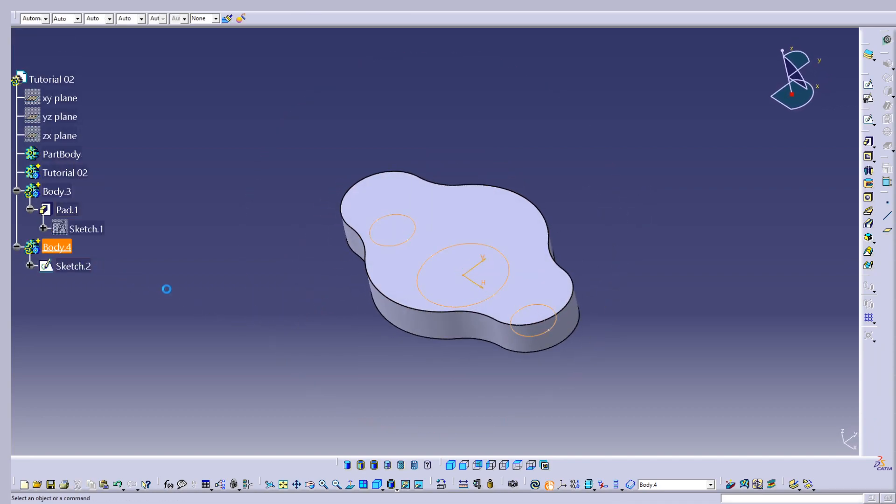
left_click(868, 145)
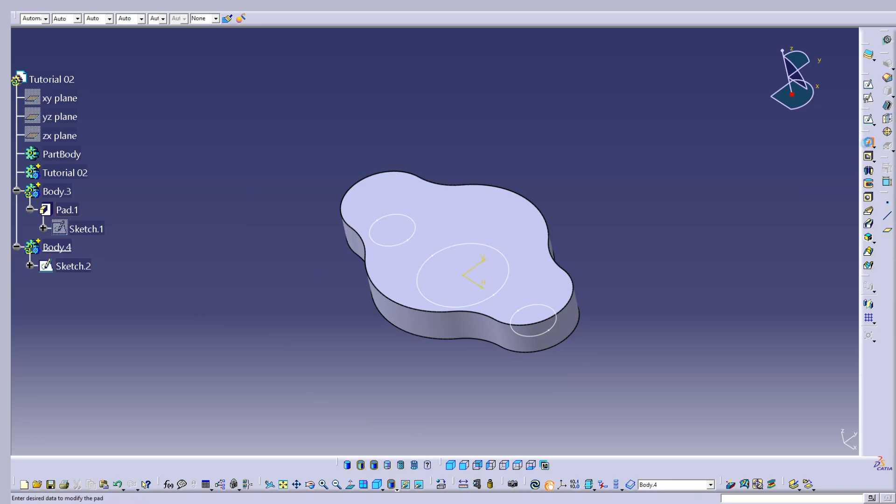
left_click(87, 270)
middle_click_drag(318, 296, 400, 215)
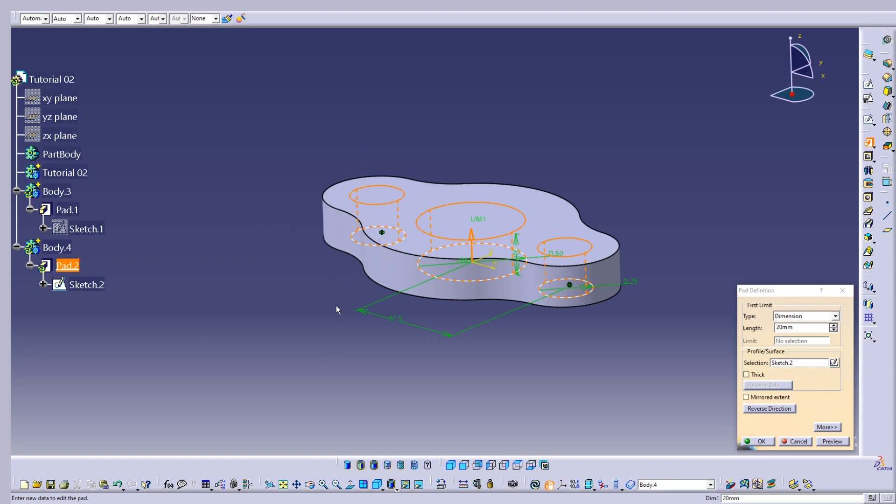
Expand the pad definition's additional options, set the first limit length to 25 mm and preview the pad.
left_click(825, 428)
left_click(735, 326)
left_click(734, 326)
left_click(734, 326)
left_click(735, 325)
left_click(735, 325)
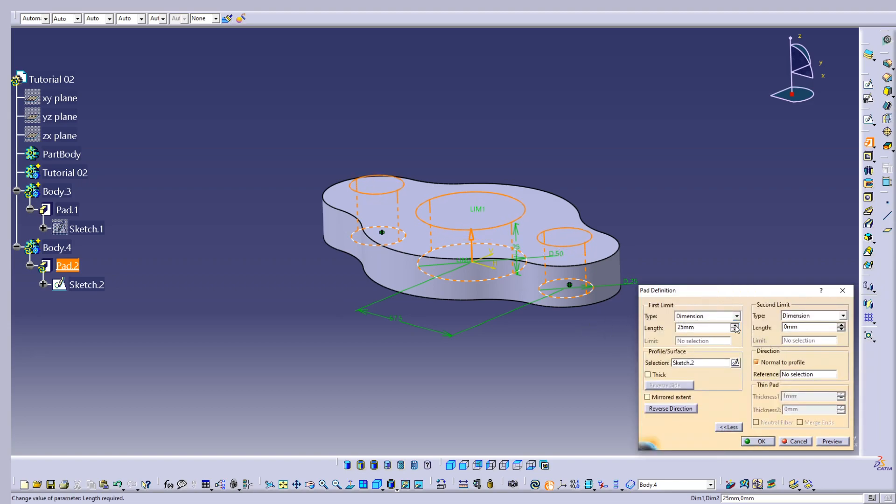
left_click(828, 440)
Set the pad's second limit length to 5 mm, preview it and inspect the bosses on both faces of the plate.
middle_click_drag(579, 280, 518, 249)
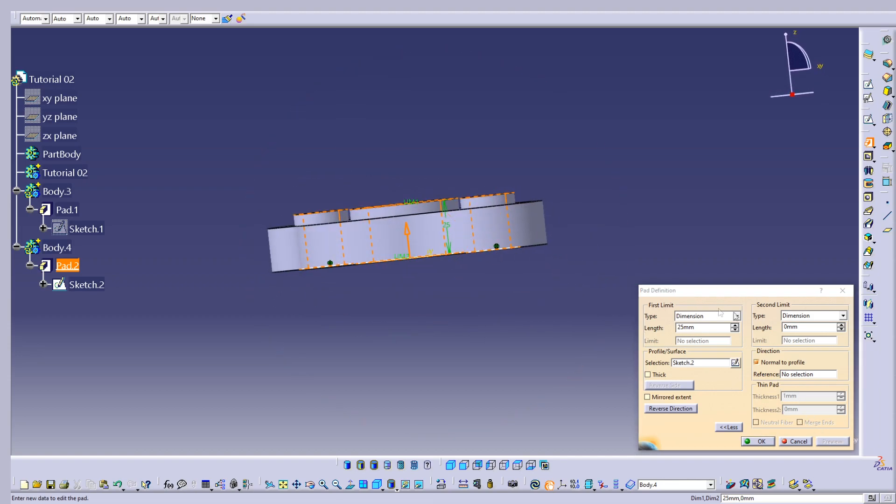
left_click(840, 324)
left_click(840, 324)
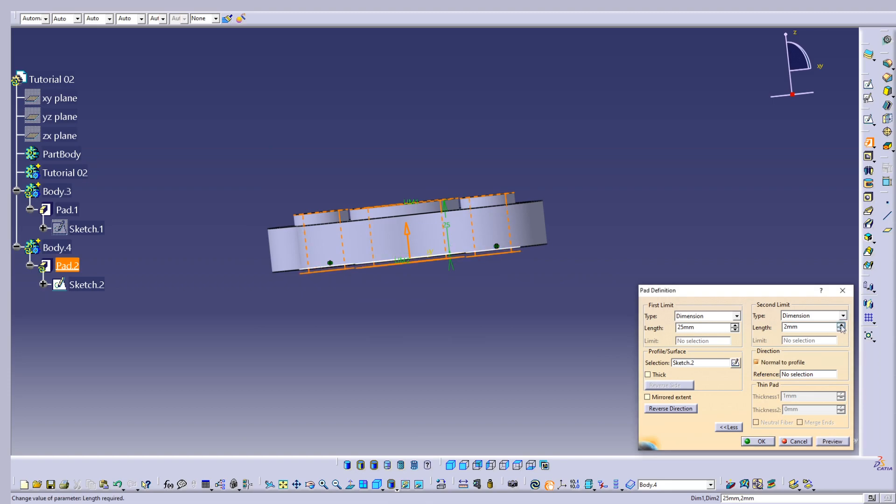
left_click(841, 325)
left_click(841, 325)
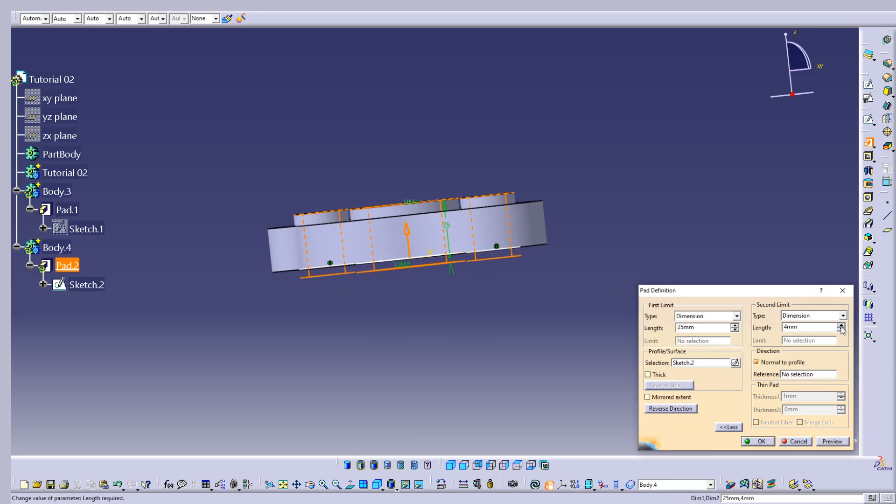
left_click(840, 326)
middle_click_drag(595, 309, 387, 245)
middle_click_drag(400, 296, 372, 240)
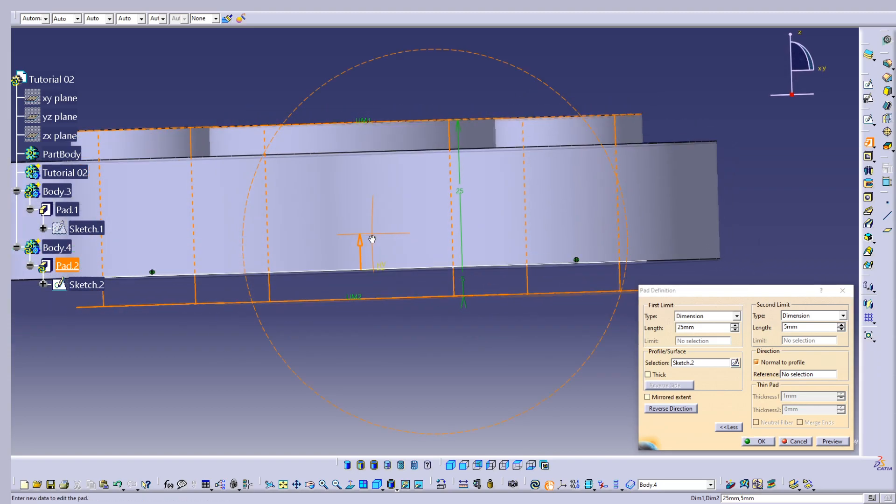
left_click(834, 443)
middle_click_drag(541, 303, 305, 323)
middle_click_drag(319, 267, 520, 287)
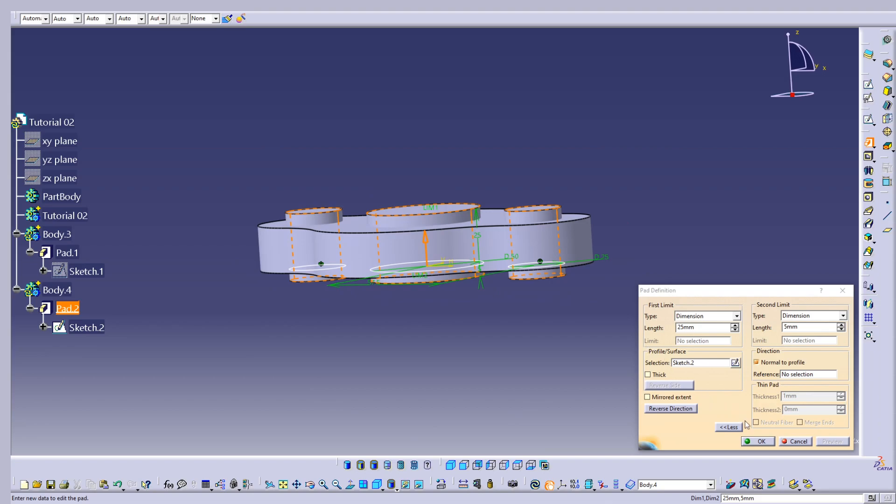
Accept the three-circle pad and define the Tutorial 02 body as the in-work object.
left_click(760, 442)
middle_click_drag(497, 356, 438, 275)
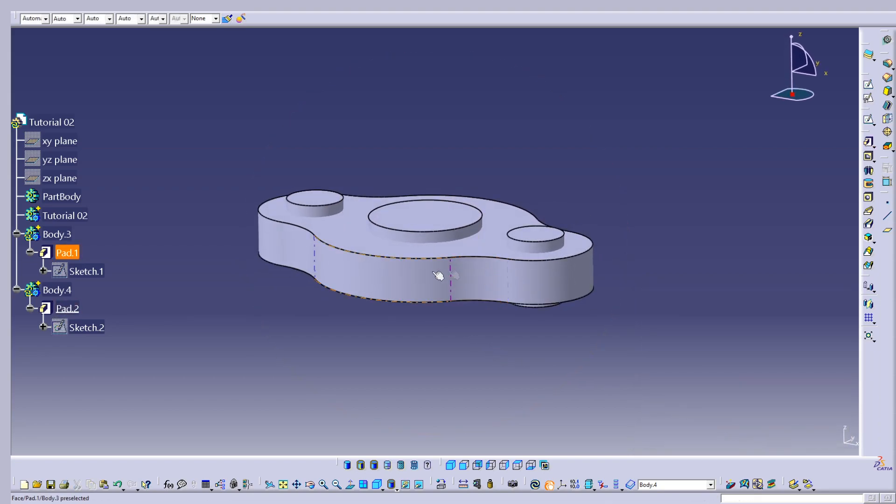
right_click(72, 217)
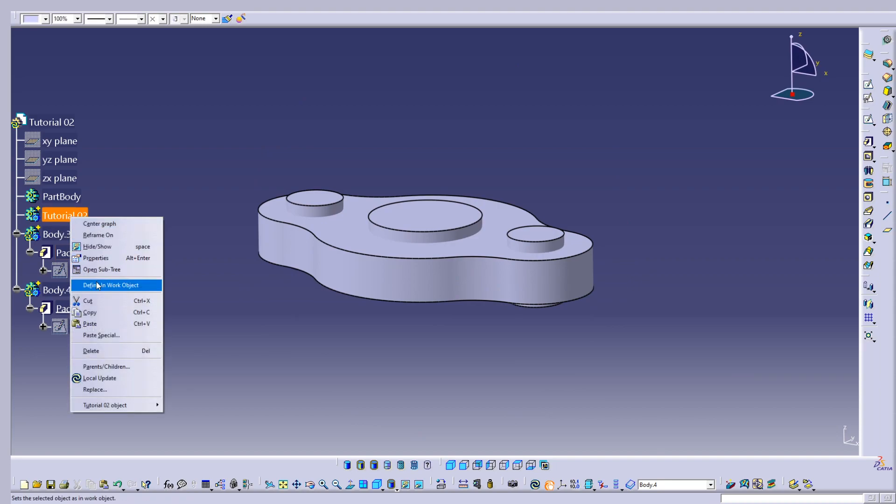
left_click(98, 285)
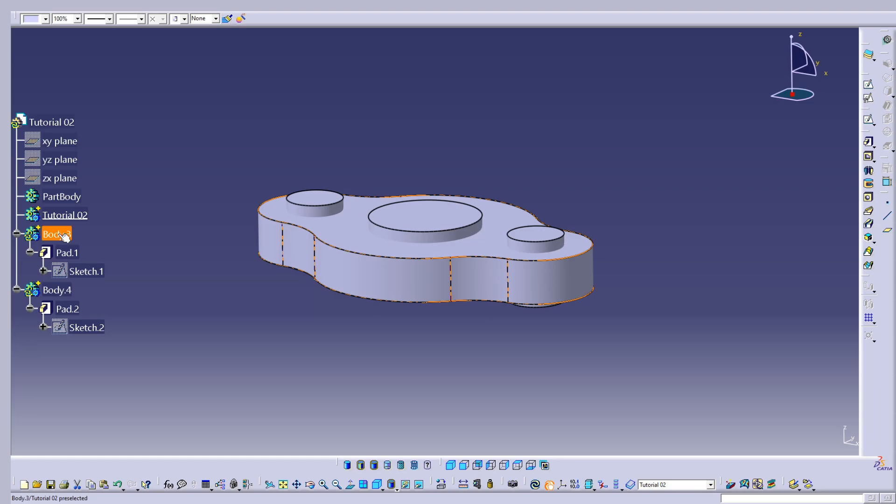
Add Body.3 to the Tutorial 02 body with the Boolean Add operation.
right_click(59, 235)
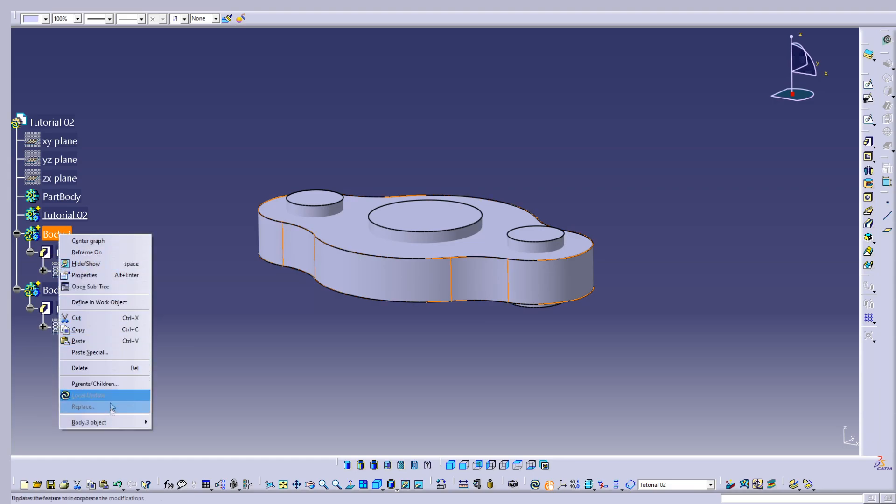
mouse_move(117, 423)
left_click(177, 310)
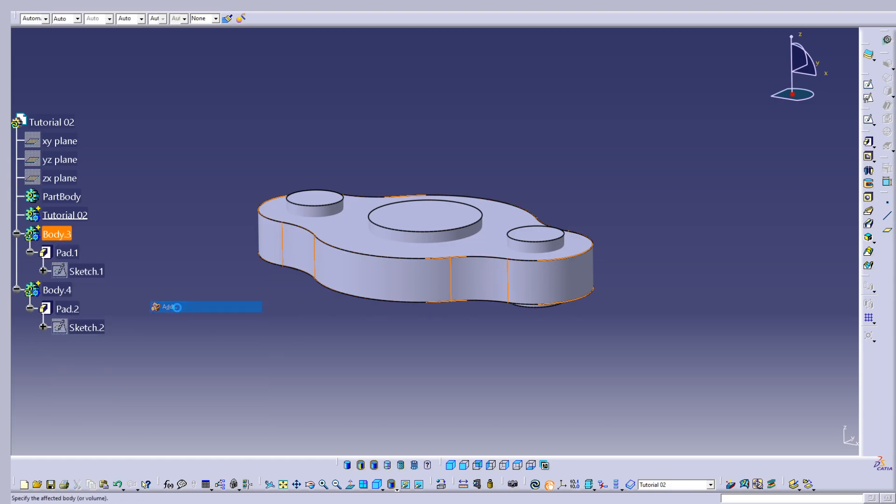
left_click(757, 439)
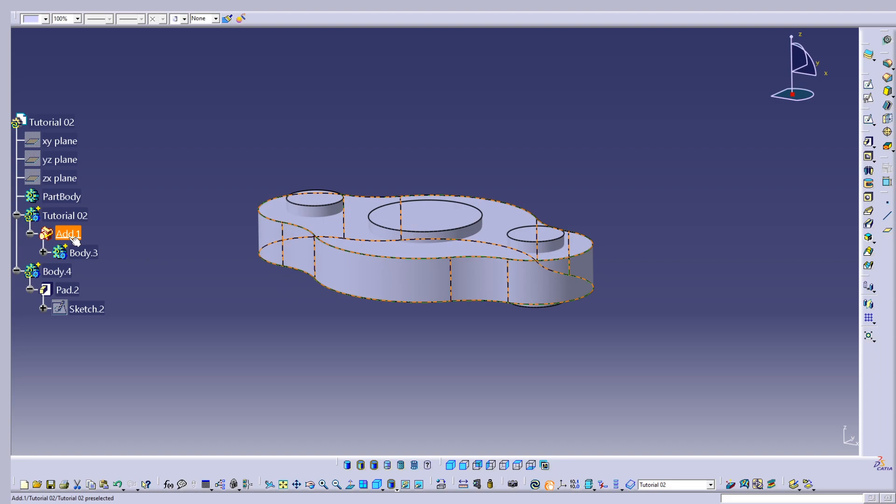
left_click(87, 216)
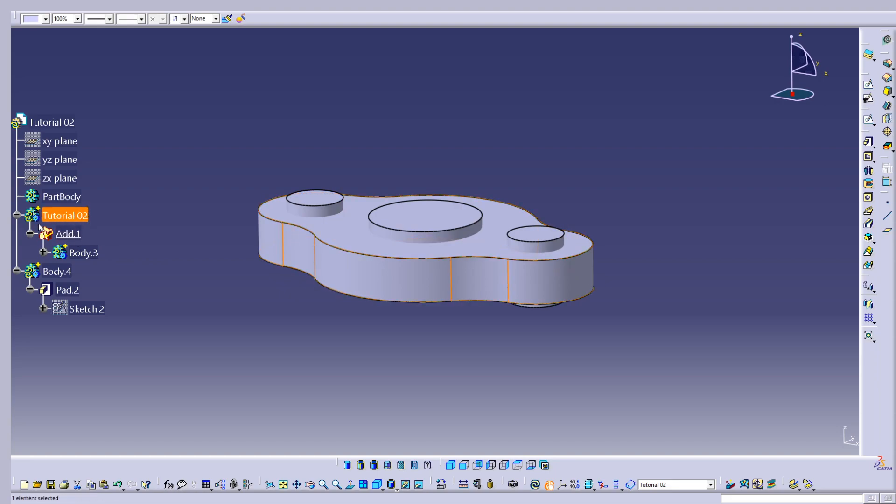
left_click(156, 236)
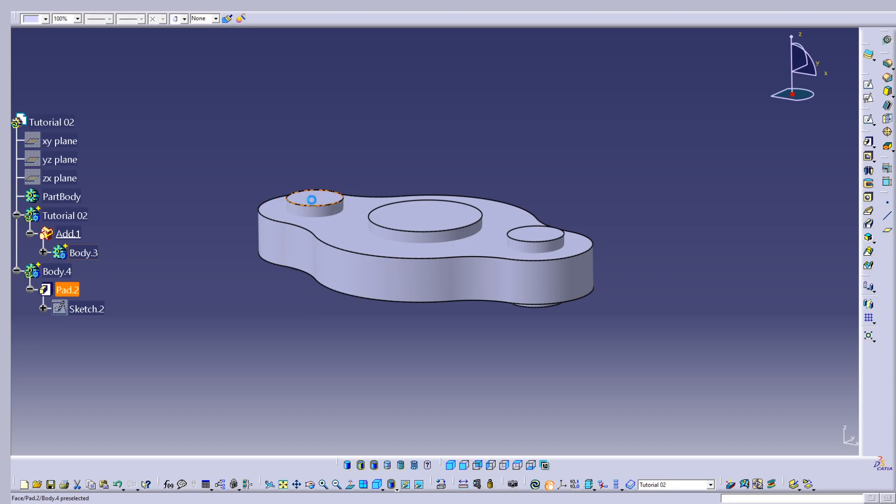
left_click(535, 242)
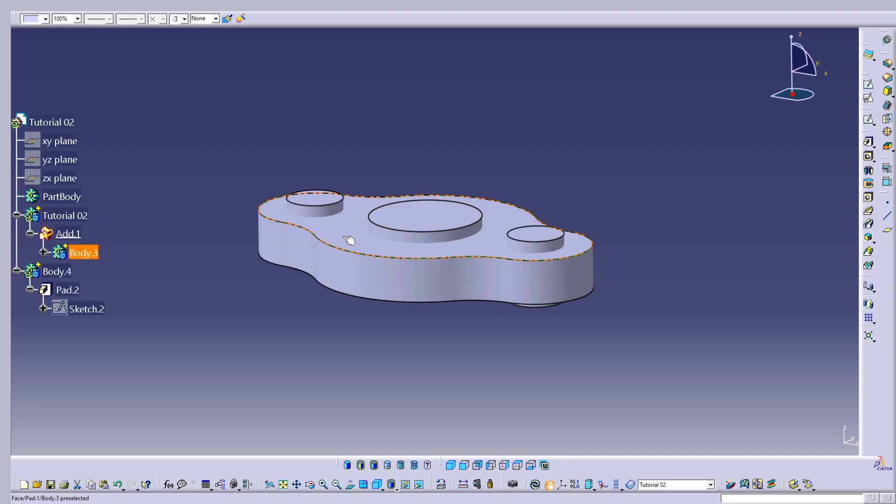
left_click(153, 289)
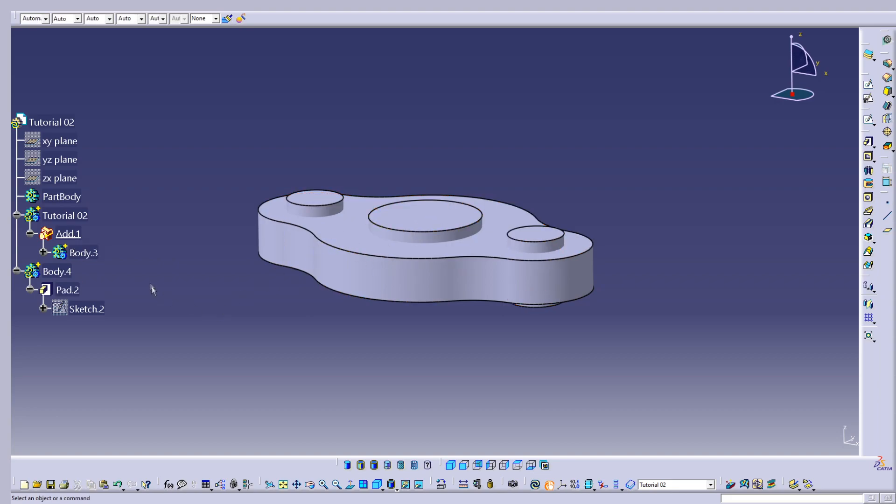
Set the Tutorial 02 body as the in-work object and subtract Body.4 from it with the Boolean Remove operation.
right_click(80, 217)
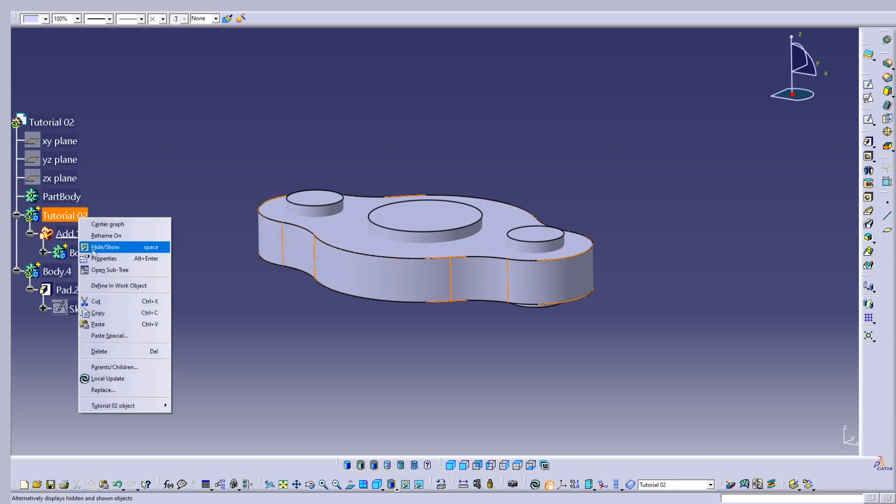
left_click(112, 286)
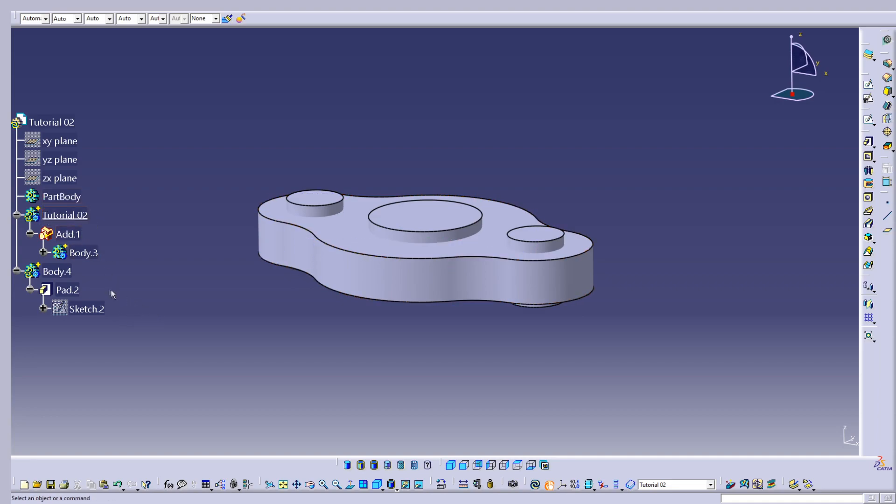
right_click(61, 272)
mouse_move(108, 461)
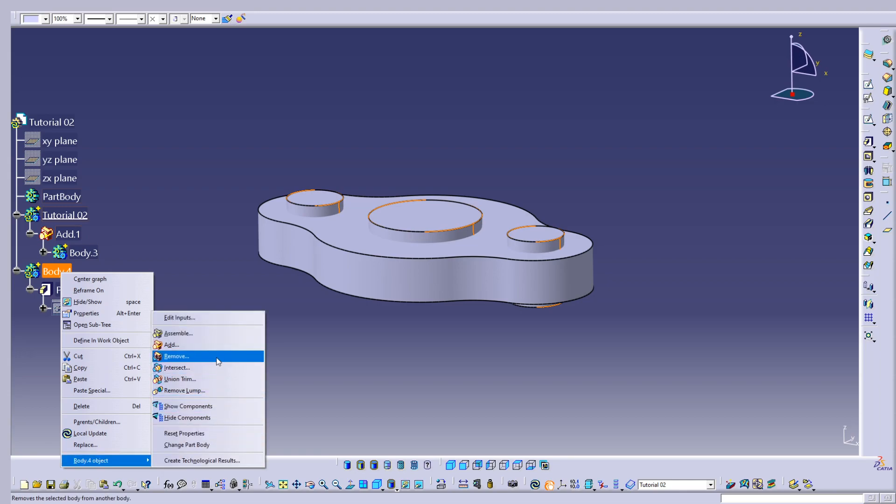
left_click(177, 356)
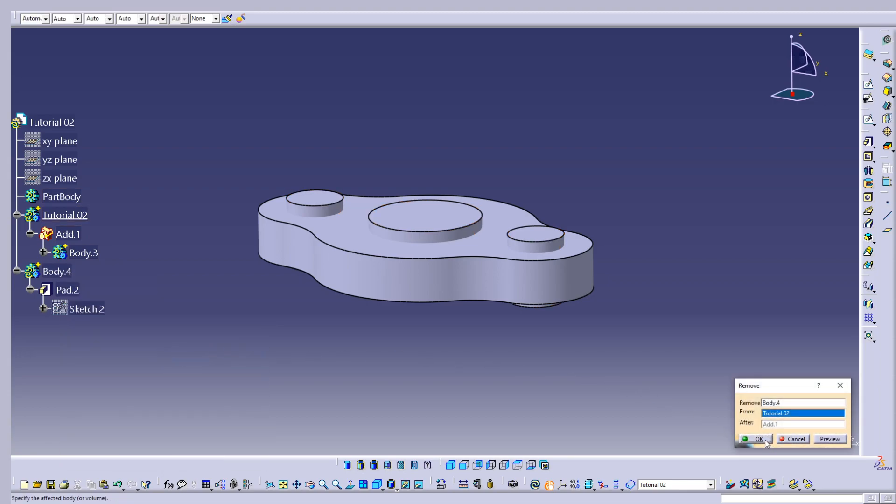
left_click(764, 441)
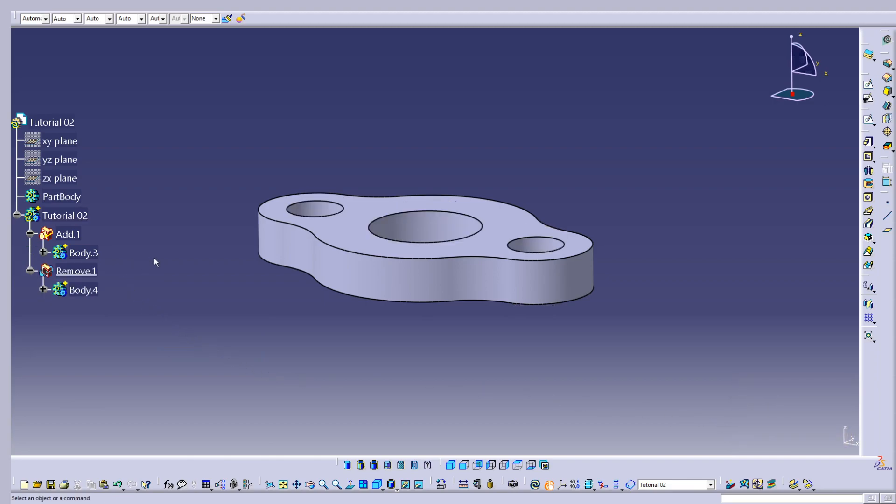
Orient the part to the standard isometric view and colour the whole Tutorial 02 body green.
middle_click_drag(395, 217, 419, 248)
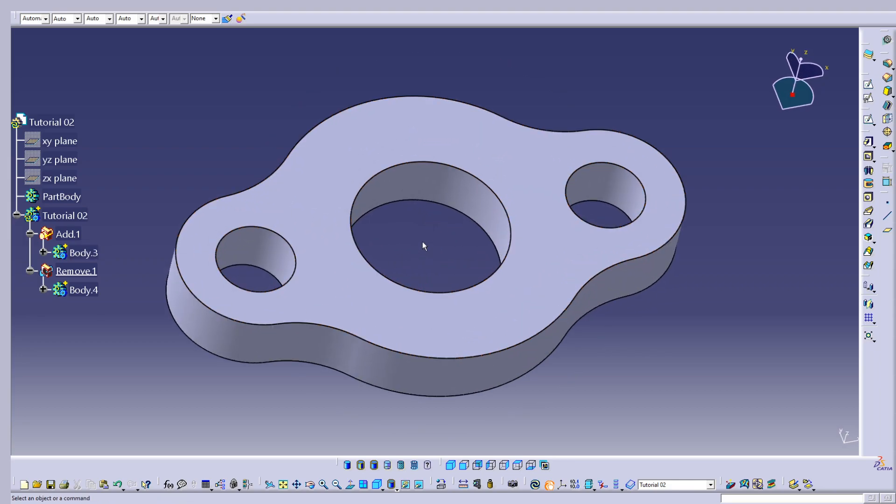
middle_click_drag(337, 196, 342, 304)
middle_click_drag(426, 320, 514, 416)
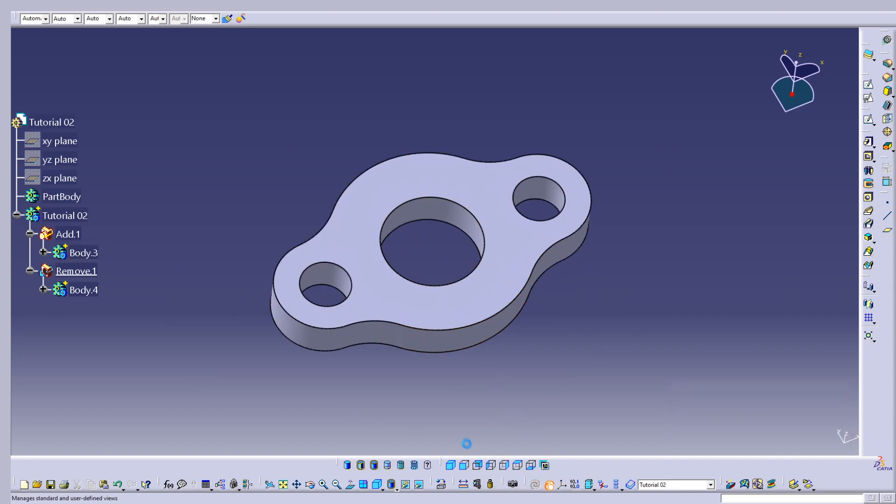
left_click(452, 466)
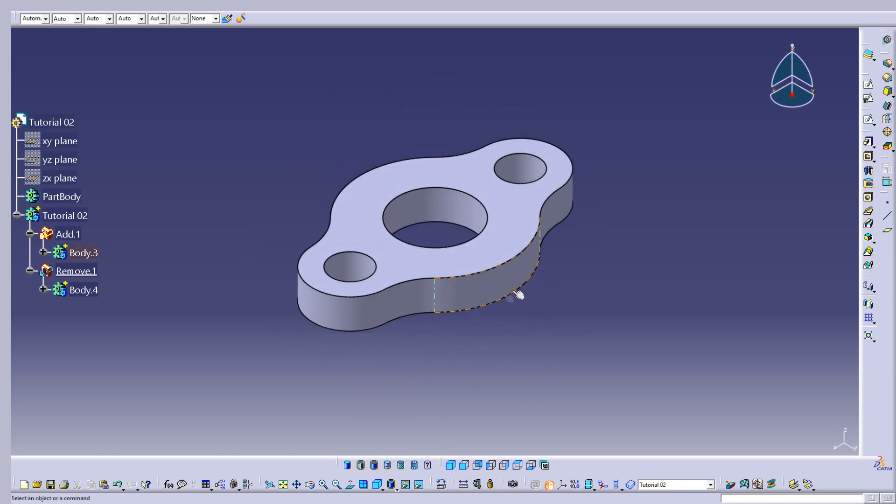
left_click(70, 215)
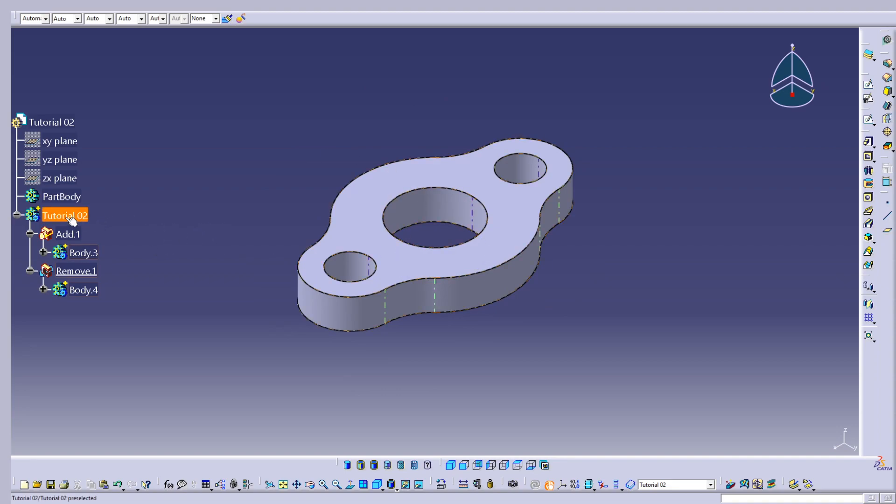
left_click(43, 19)
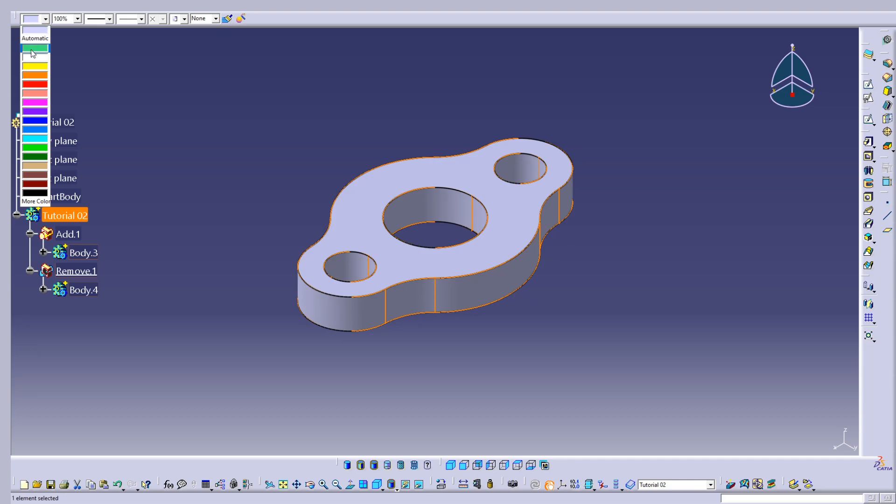
left_click(35, 48)
left_click(194, 113)
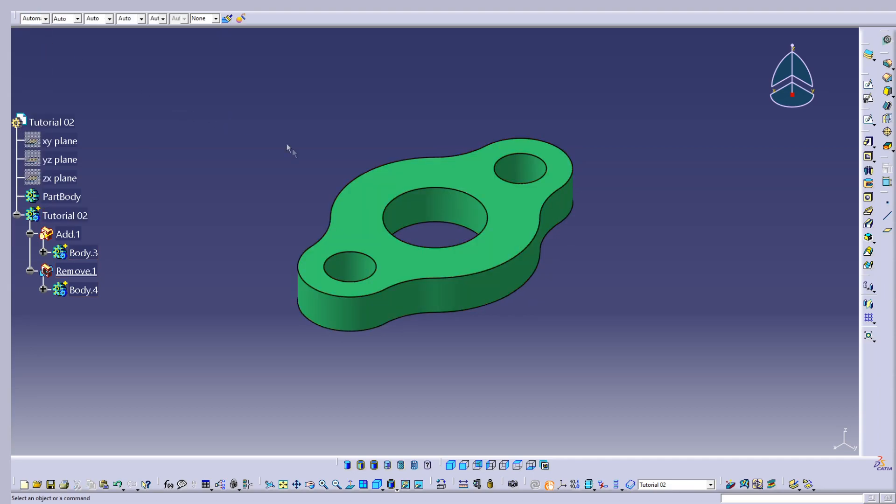
middle_click_drag(503, 234, 532, 274)
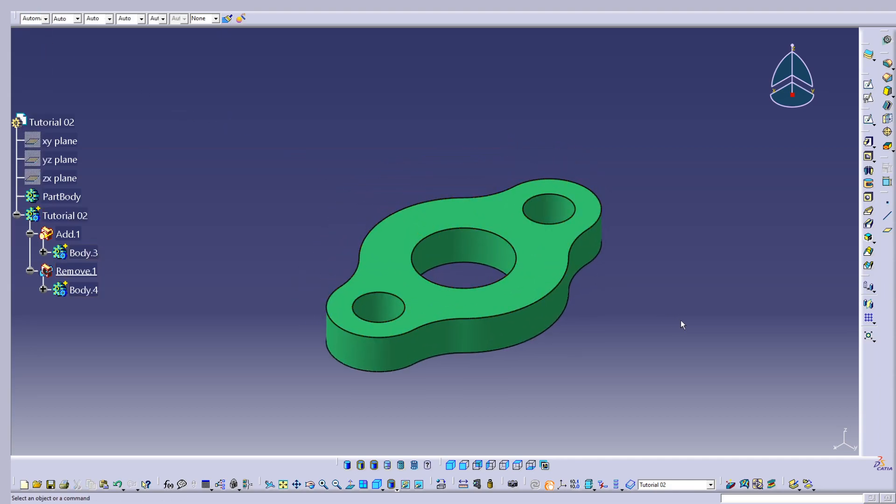